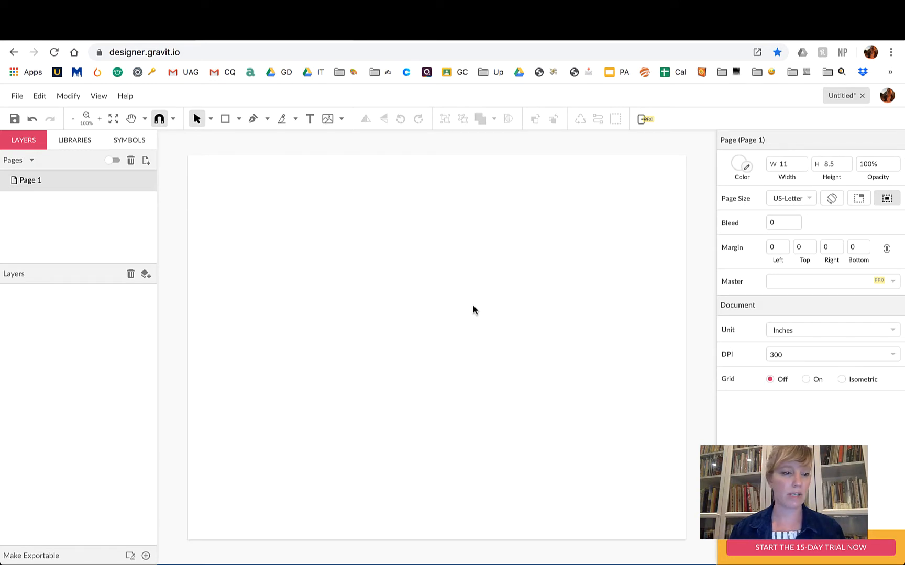
Step: Open the CityScape Project Phase 2 file from the cloud
{"action": "left_click", "coordinate": [18, 96]}
{"action": "left_click", "coordinate": [28, 189]}
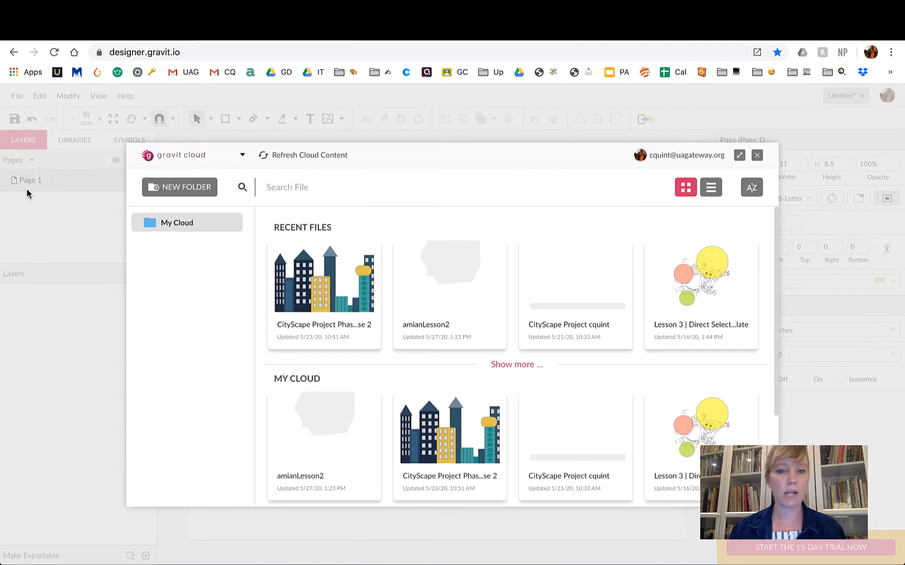
{"action": "left_click", "coordinate": [325, 290]}
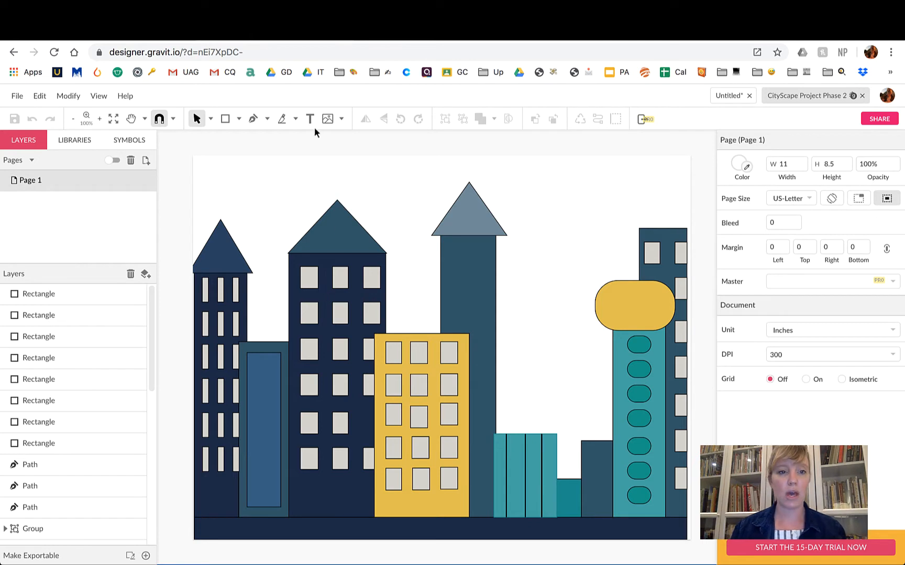
Step: Draw an 11 by 8.5 inch rectangle covering the whole page over the cityscape
{"action": "left_click", "coordinate": [239, 119]}
{"action": "left_click", "coordinate": [249, 155]}
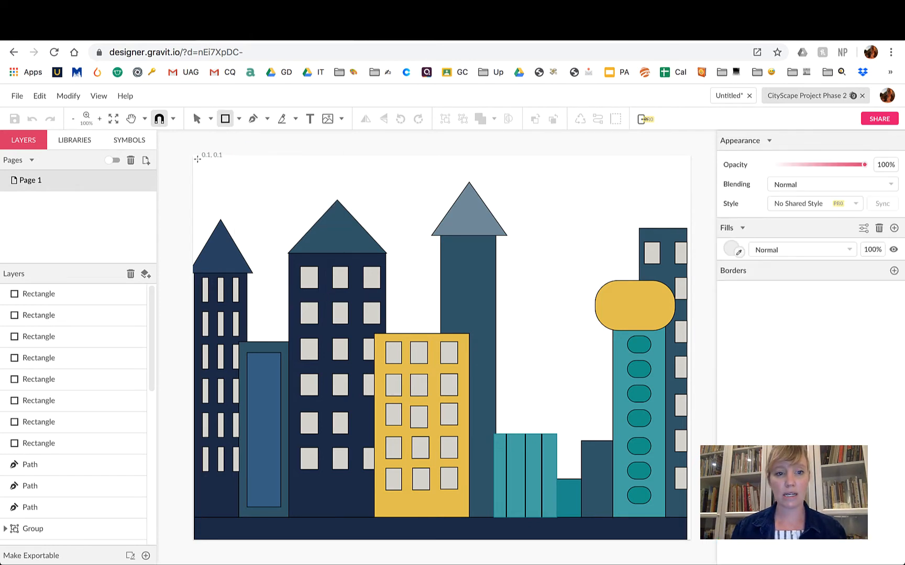
{"action": "left_click_drag", "start_coordinate": [193, 155], "coordinate": [382, 266]}
{"action": "mouse_move", "coordinate": [427, 305]}
{"action": "left_mouse_down"}
{"action": "mouse_move", "coordinate": [571, 472]}
{"action": "mouse_move", "coordinate": [671, 545]}
{"action": "mouse_move", "coordinate": [691, 540]}
{"action": "left_mouse_up"}
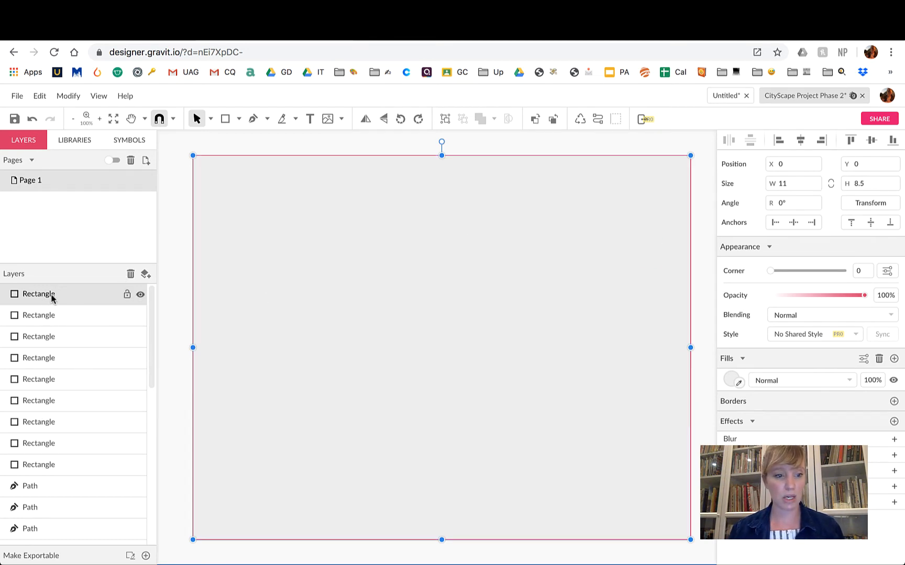
Step: Toggle the visibility of the full-page rectangle's layer, leaving it hidden
{"action": "left_click", "coordinate": [140, 294]}
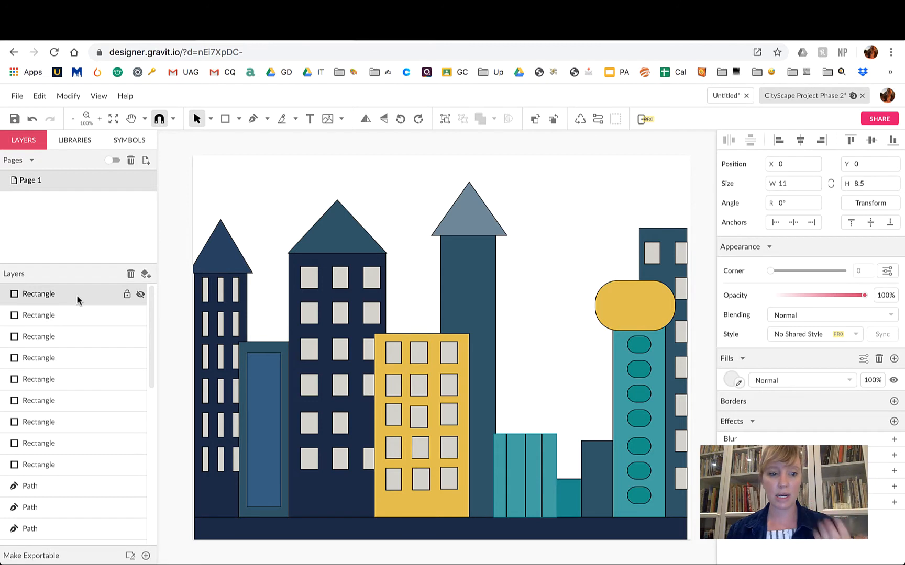
{"action": "left_click", "coordinate": [140, 296]}
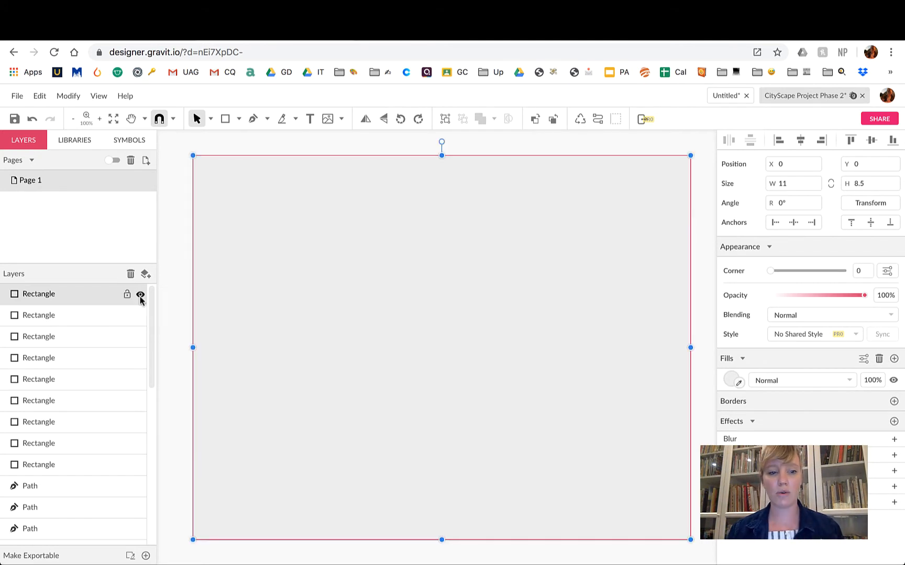
{"action": "left_click", "coordinate": [140, 296]}
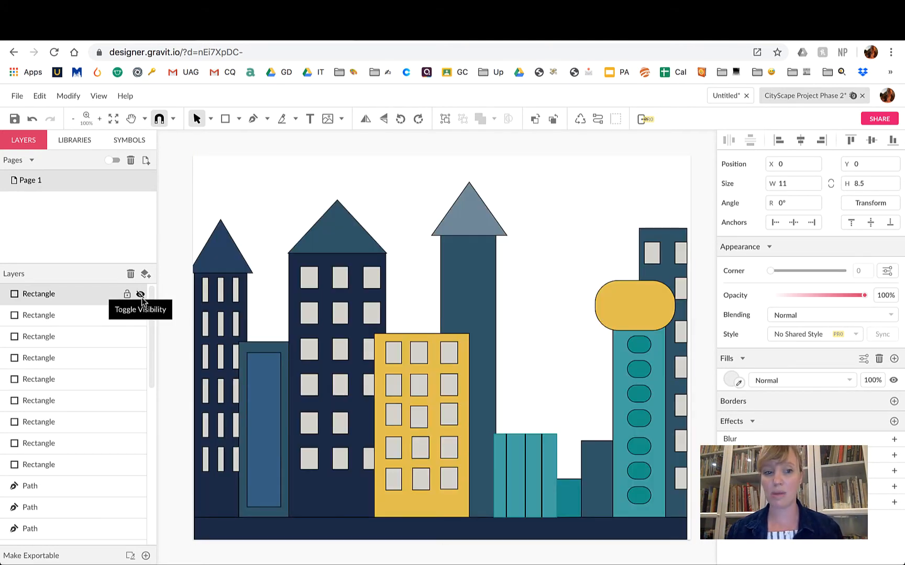
Step: Toggle the visibility and lock of the lowest window on the rightmost building, and try selecting that window on the canvas
{"action": "left_click", "coordinate": [61, 316]}
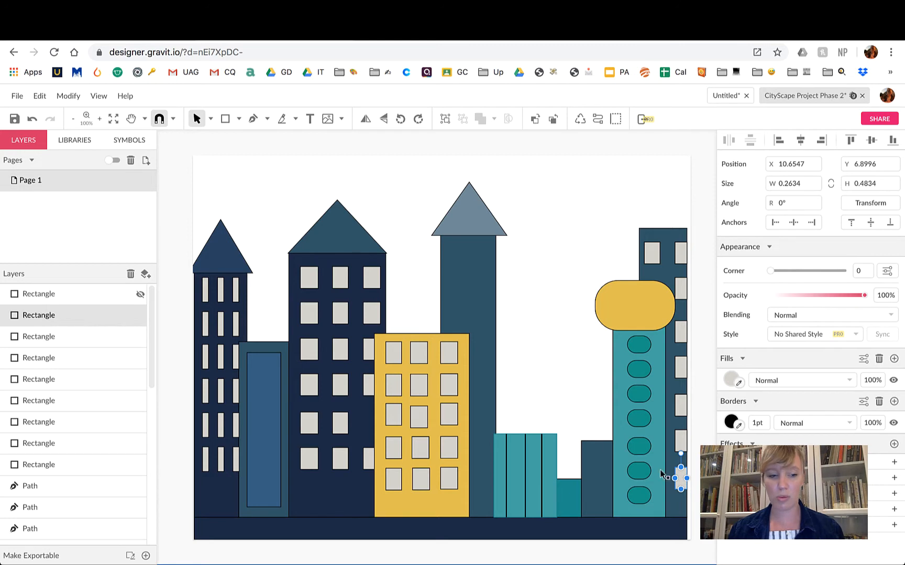
{"action": "left_click", "coordinate": [140, 316]}
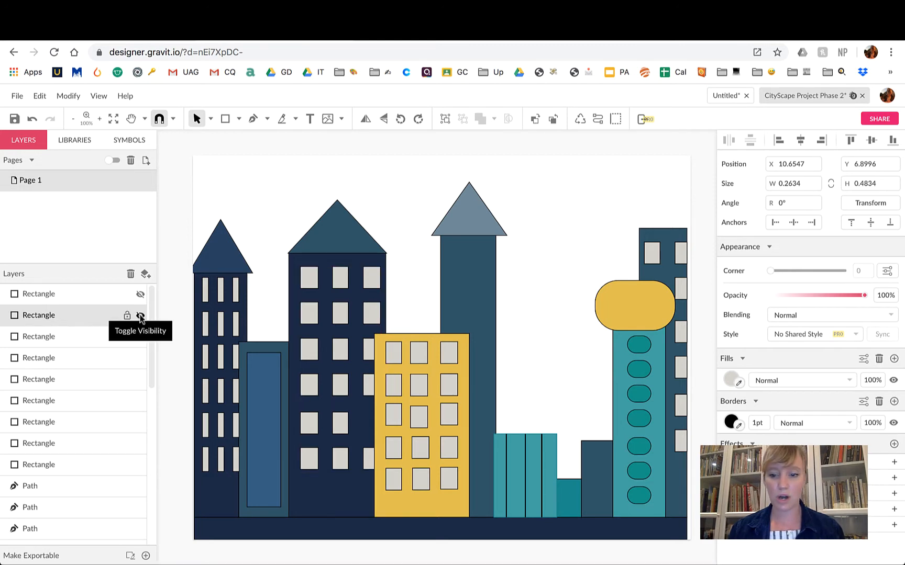
{"action": "left_click", "coordinate": [140, 316]}
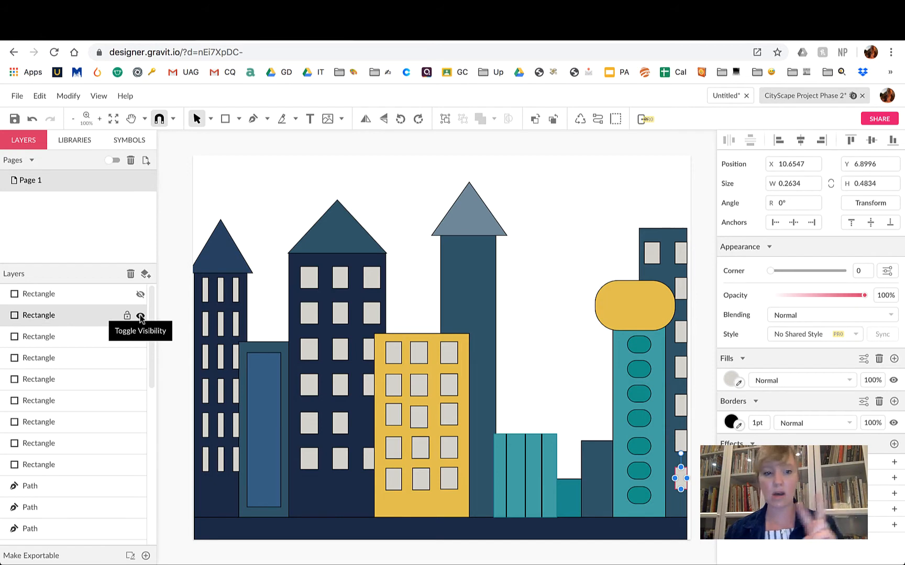
{"action": "left_click", "coordinate": [140, 316]}
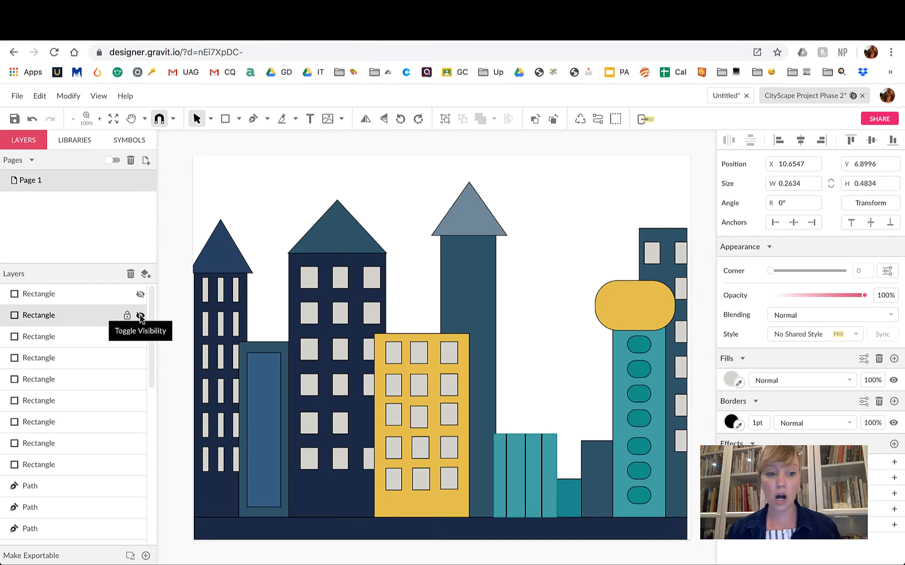
{"action": "left_click", "coordinate": [140, 316]}
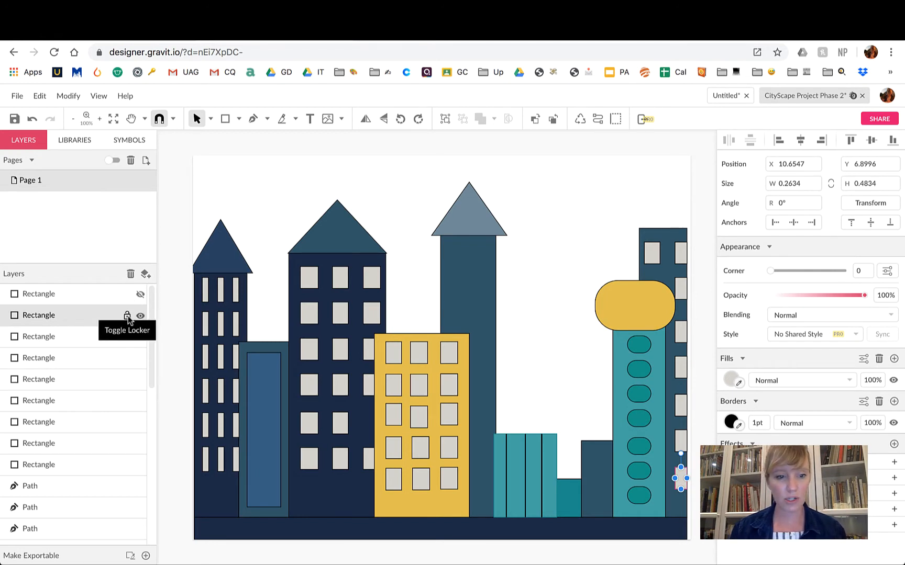
{"action": "left_click", "coordinate": [128, 316]}
{"action": "left_click", "coordinate": [682, 487]}
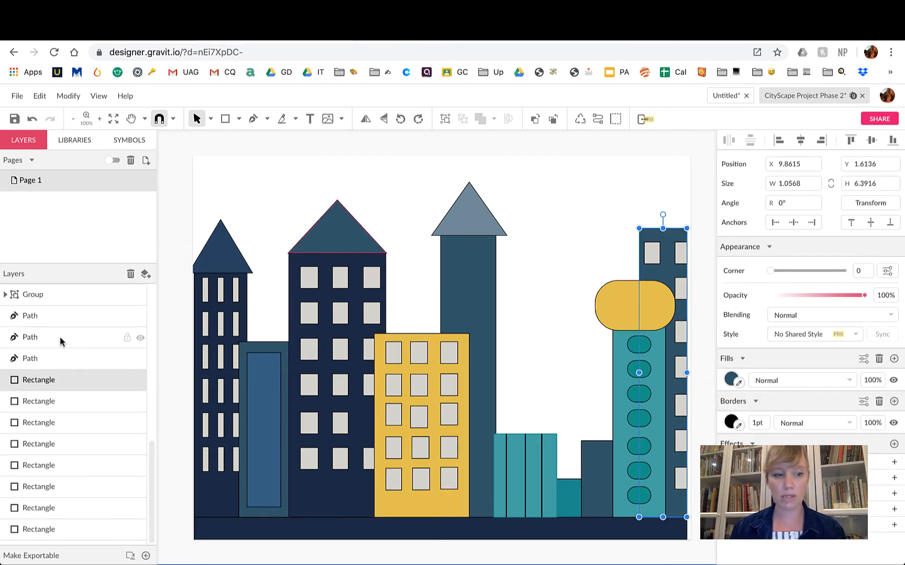
Step: Select several skyline shapes to locate their layers, deselect them, and show the full-page rectangle again
{"action": "scroll", "coordinate": [60, 340], "scroll_direction": "up", "scroll_amount": 4}
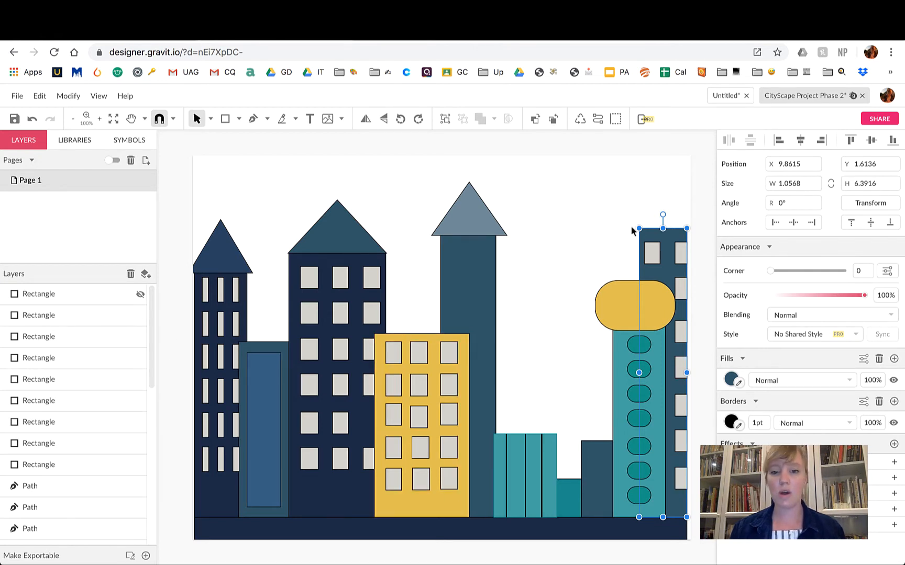
{"action": "left_click_drag", "start_coordinate": [440, 184], "coordinate": [638, 442]}
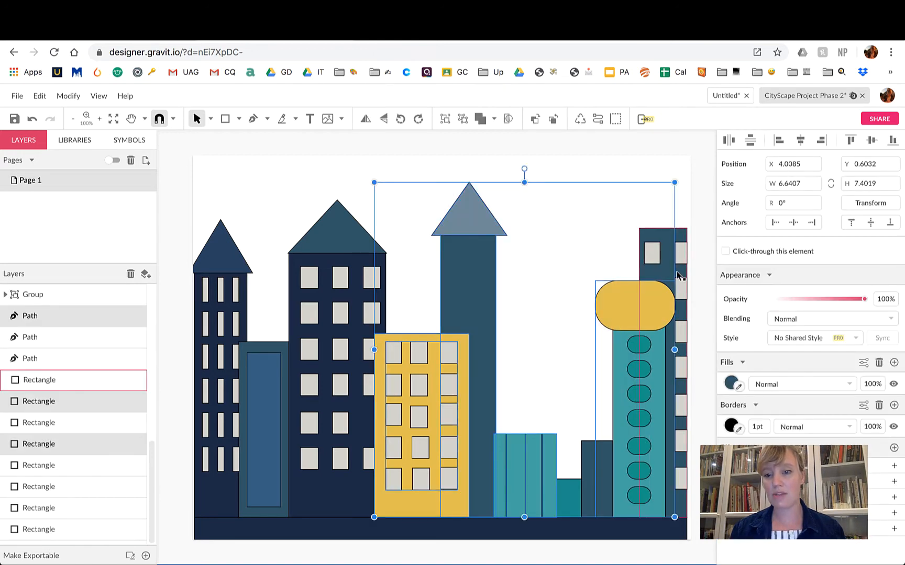
{"action": "left_click", "coordinate": [285, 194]}
{"action": "scroll", "coordinate": [113, 403], "scroll_direction": "up", "scroll_amount": 5}
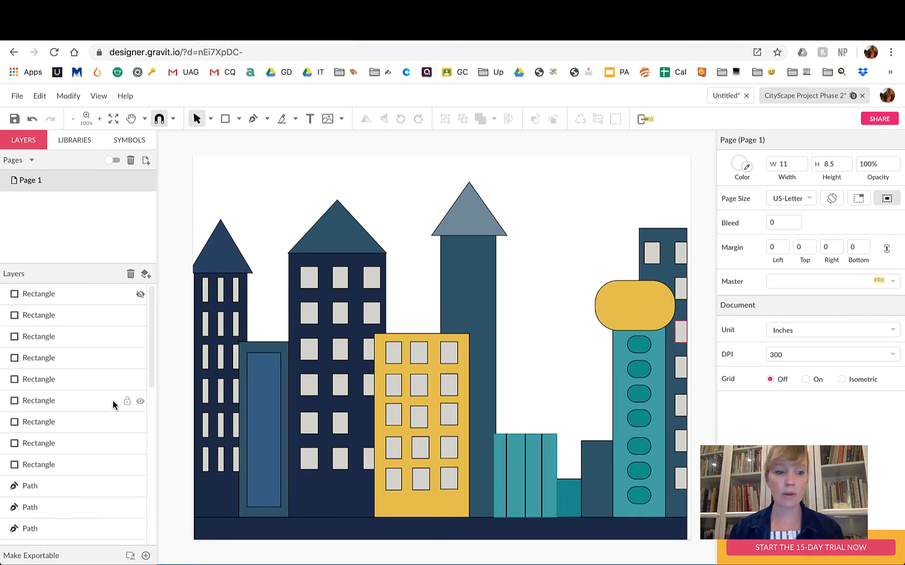
{"action": "left_click", "coordinate": [141, 296]}
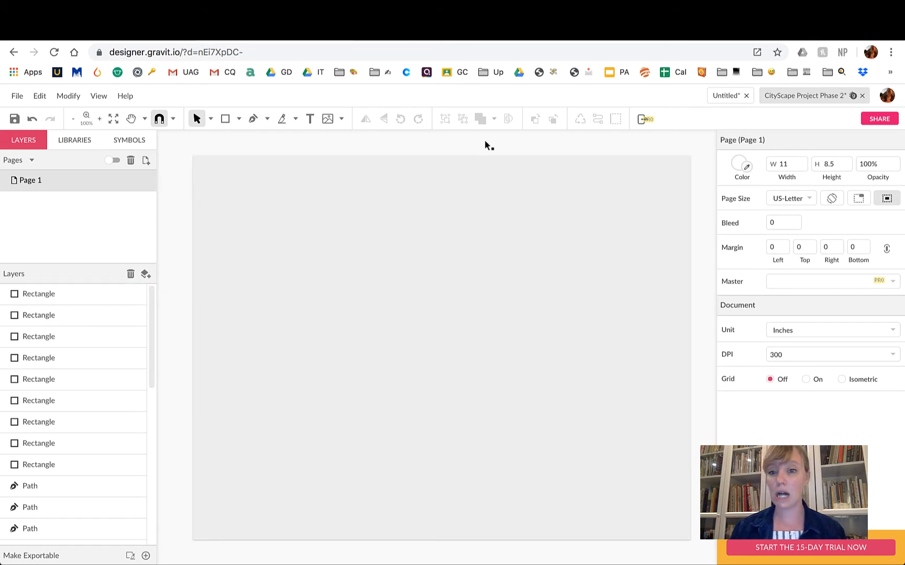
{"action": "left_click", "coordinate": [740, 166]}
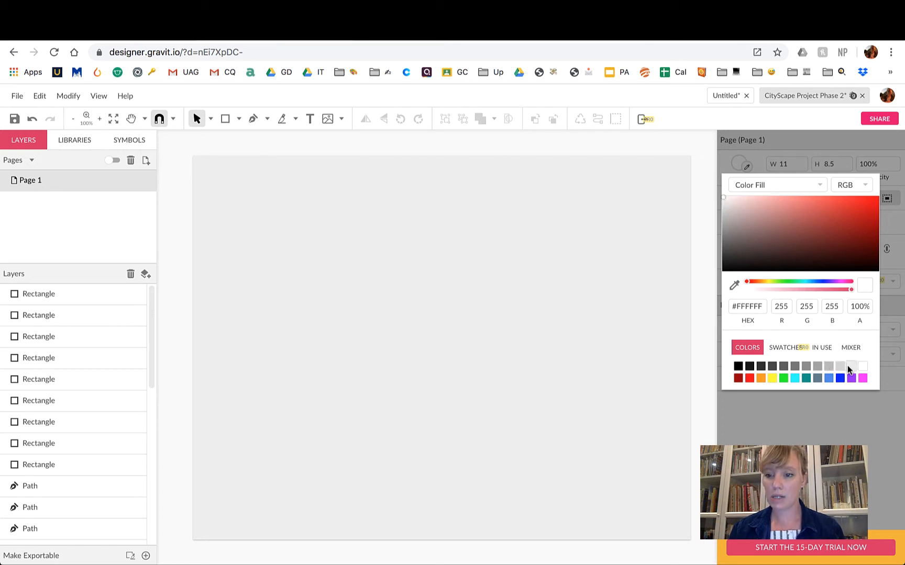
{"action": "left_click", "coordinate": [851, 348]}
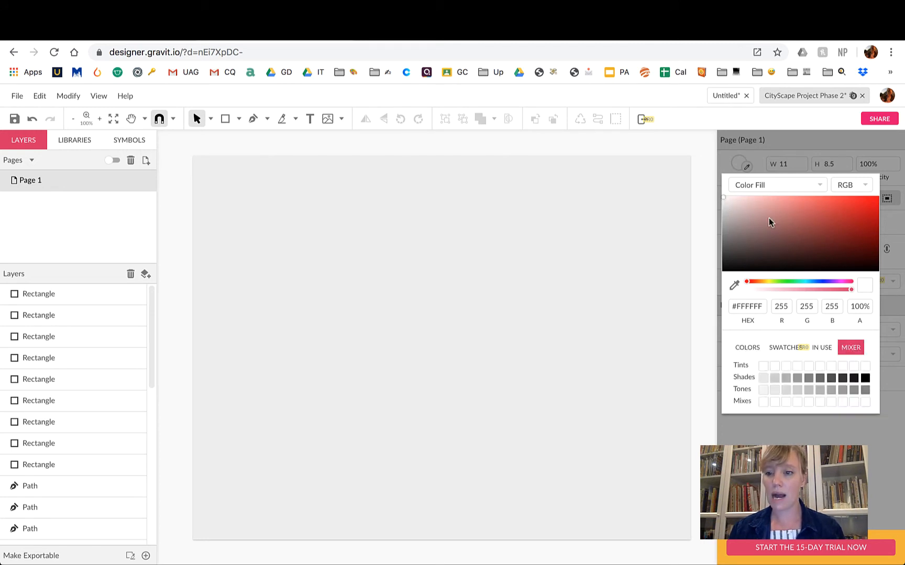
{"action": "left_click", "coordinate": [863, 186]}
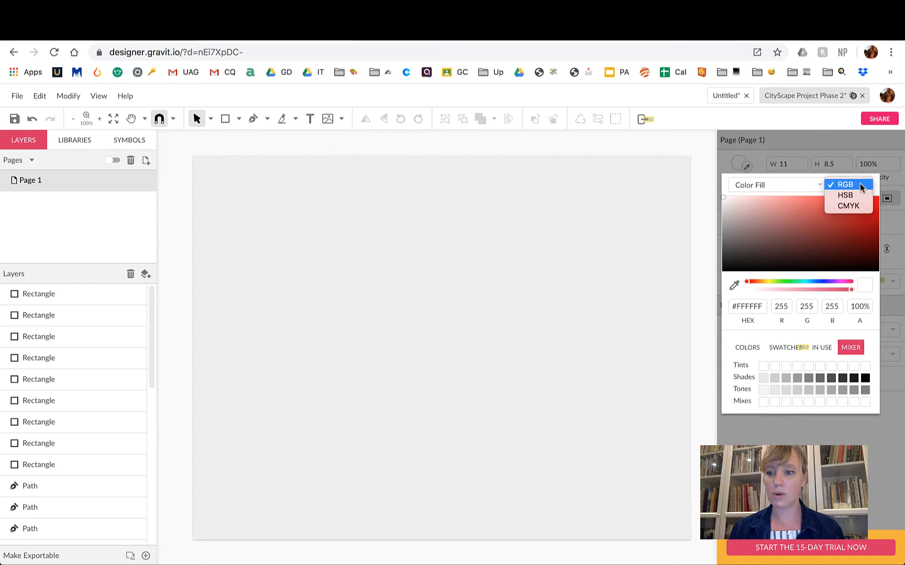
{"action": "left_click", "coordinate": [859, 183]}
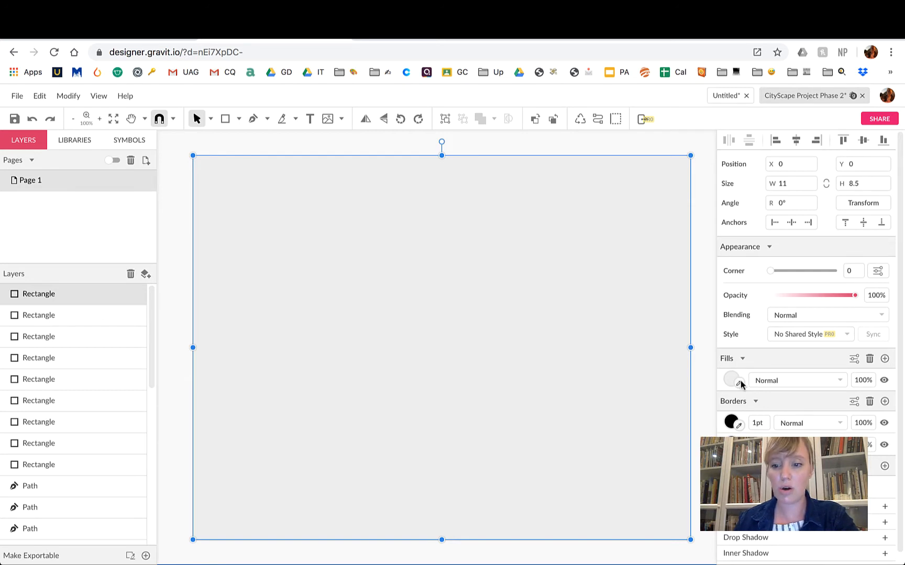
Step: Change the full-page rectangle's fill from a solid color to a Linear Gradient
{"action": "right_click", "coordinate": [770, 379]}
{"action": "left_click", "coordinate": [781, 381]}
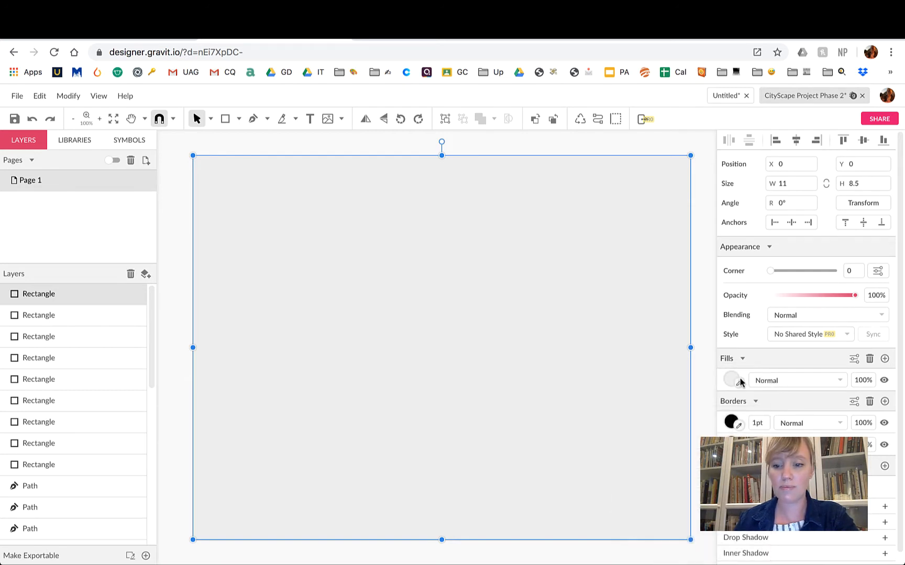
{"action": "left_click", "coordinate": [731, 380]}
{"action": "left_click", "coordinate": [821, 163]}
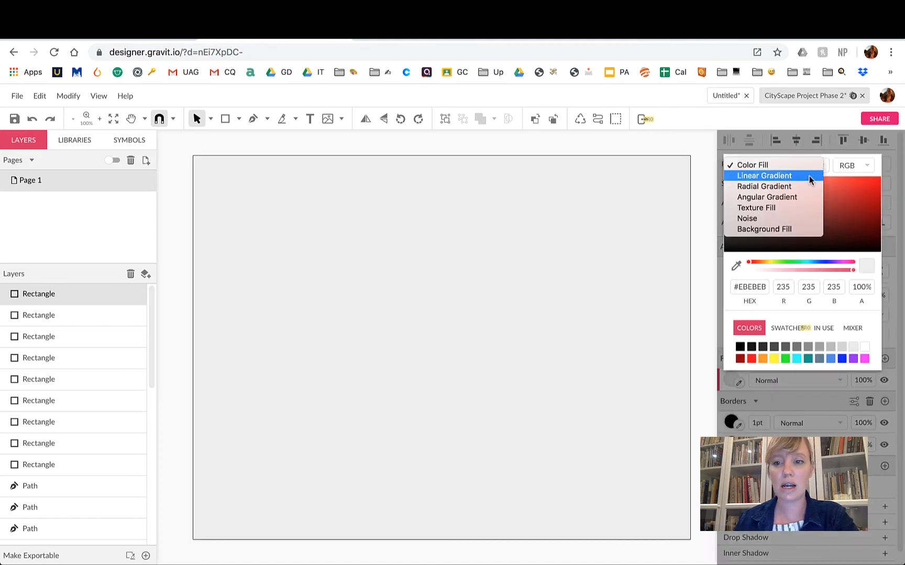
{"action": "left_click", "coordinate": [809, 176]}
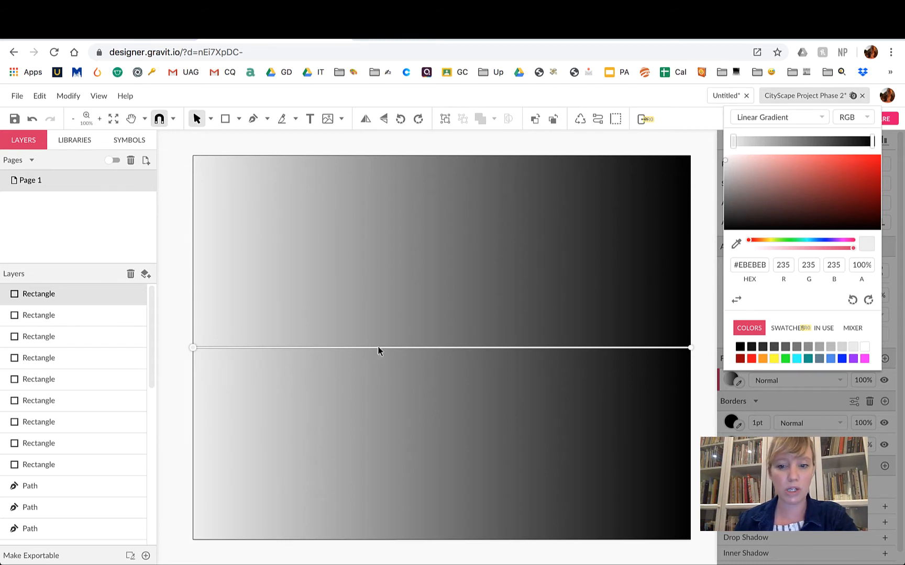
Step: Orient the gradient vertically through the middle of the page, with the light end at the bottom and the black end at the top
{"action": "left_click_drag", "start_coordinate": [192, 347], "coordinate": [401, 380]}
{"action": "left_click_drag", "start_coordinate": [441, 427], "coordinate": [413, 537]}
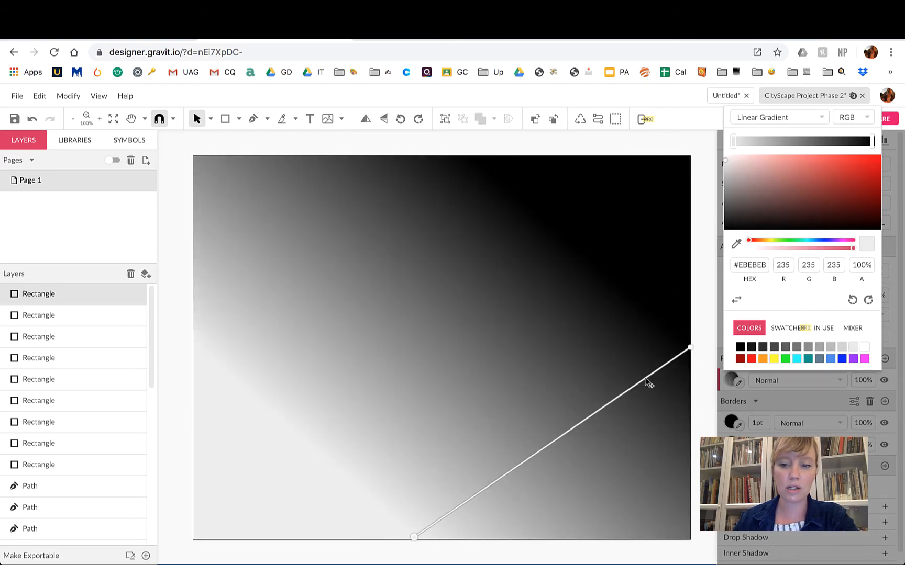
{"action": "left_click", "coordinate": [690, 348]}
{"action": "left_click_drag", "start_coordinate": [690, 349], "coordinate": [417, 162]}
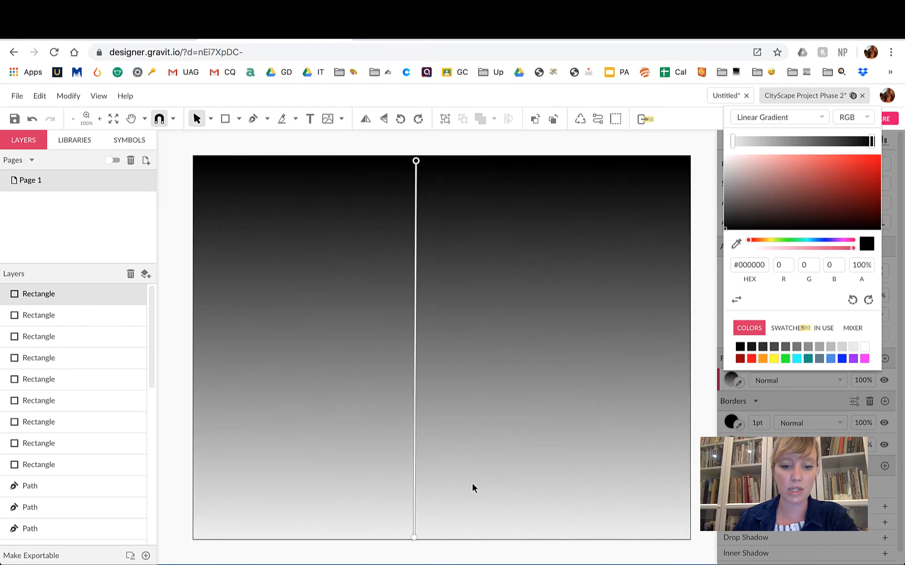
{"action": "left_click_drag", "start_coordinate": [414, 538], "coordinate": [436, 537]}
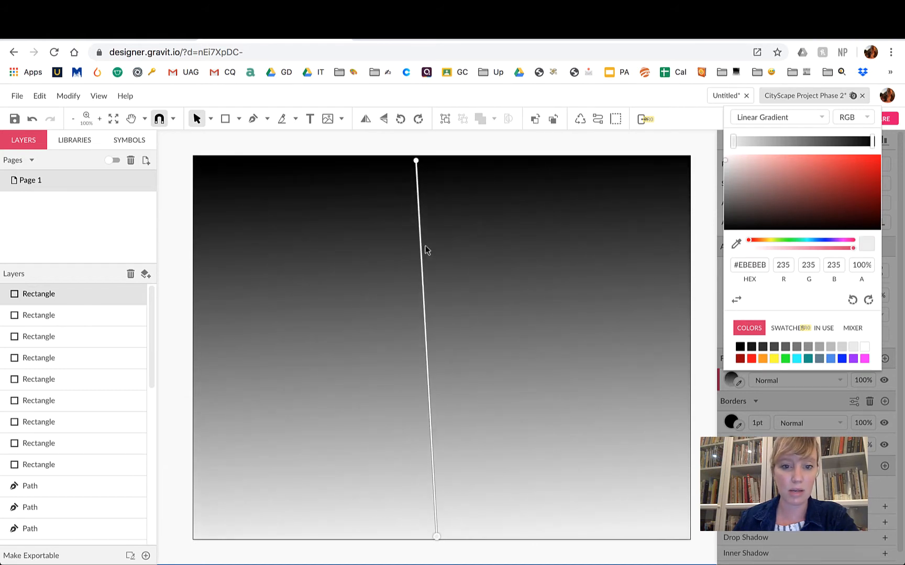
{"action": "left_click_drag", "start_coordinate": [417, 161], "coordinate": [430, 160]}
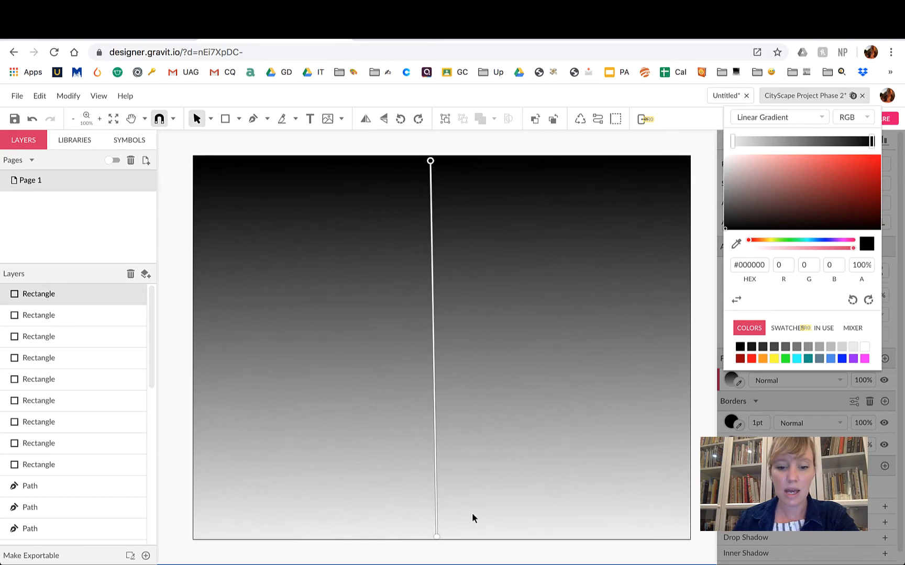
Step: Set the gradient's lower color stop to the orange tint #FFA31A
{"action": "left_click", "coordinate": [437, 537]}
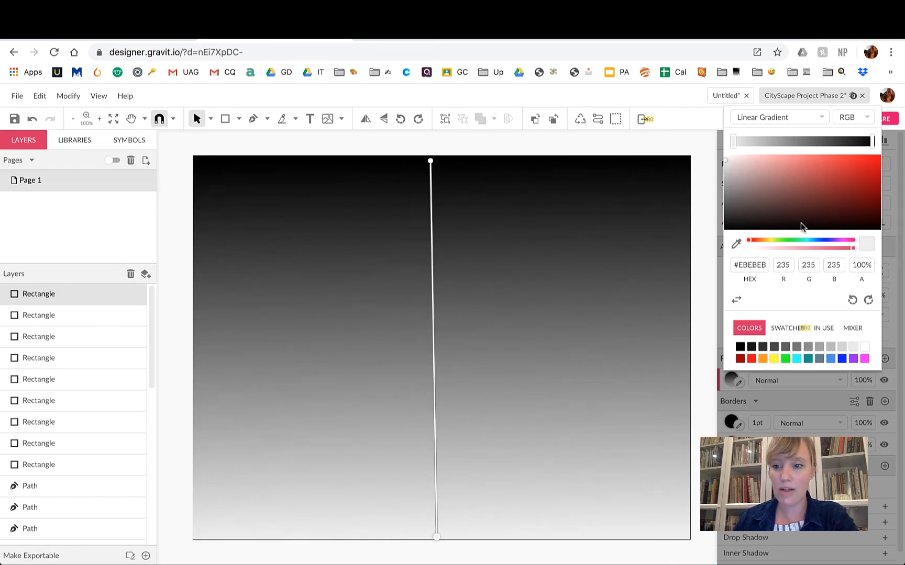
{"action": "left_click_drag", "start_coordinate": [779, 188], "coordinate": [781, 186]}
{"action": "left_click_drag", "start_coordinate": [749, 242], "coordinate": [774, 241]}
{"action": "left_click", "coordinate": [762, 360]}
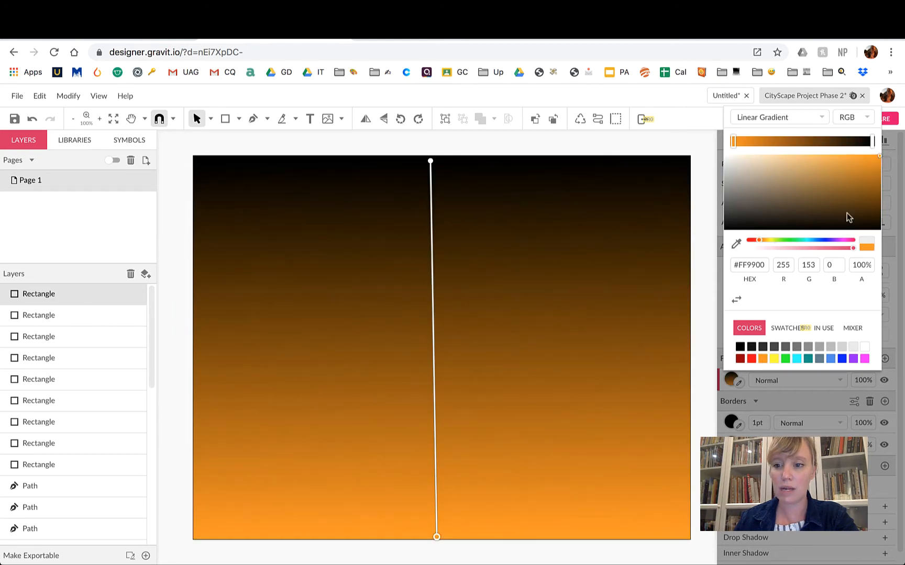
{"action": "left_click", "coordinate": [853, 328]}
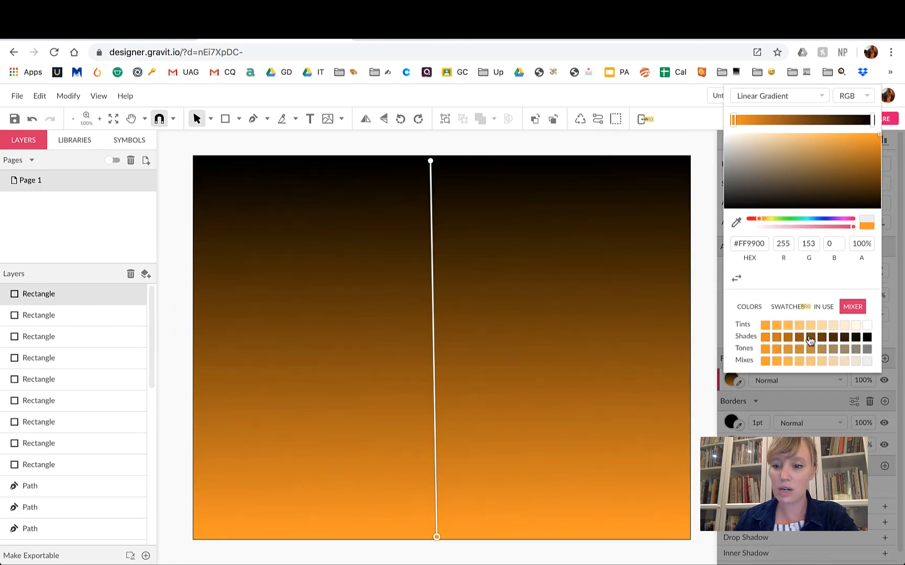
{"action": "left_click", "coordinate": [765, 324]}
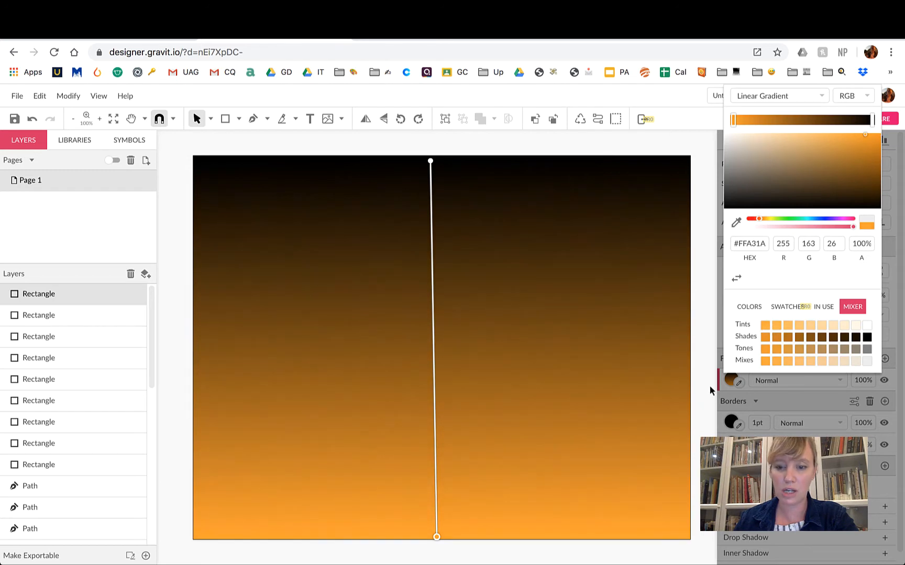
Step: Center the gradient's upper color stop and set its color to purple #AB19EA
{"action": "left_click_drag", "start_coordinate": [430, 161], "coordinate": [439, 160]}
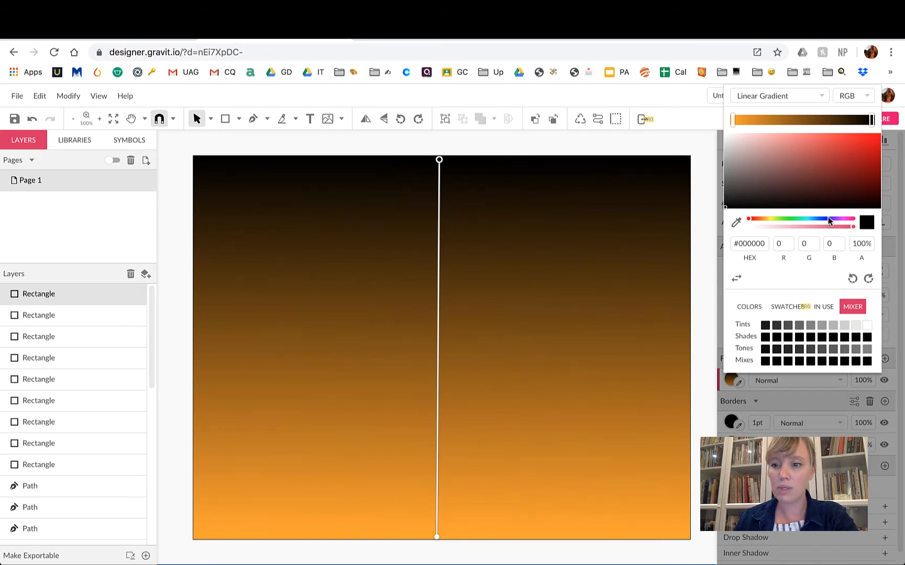
{"action": "left_click_drag", "start_coordinate": [829, 222], "coordinate": [831, 222]}
{"action": "left_click", "coordinate": [863, 141]}
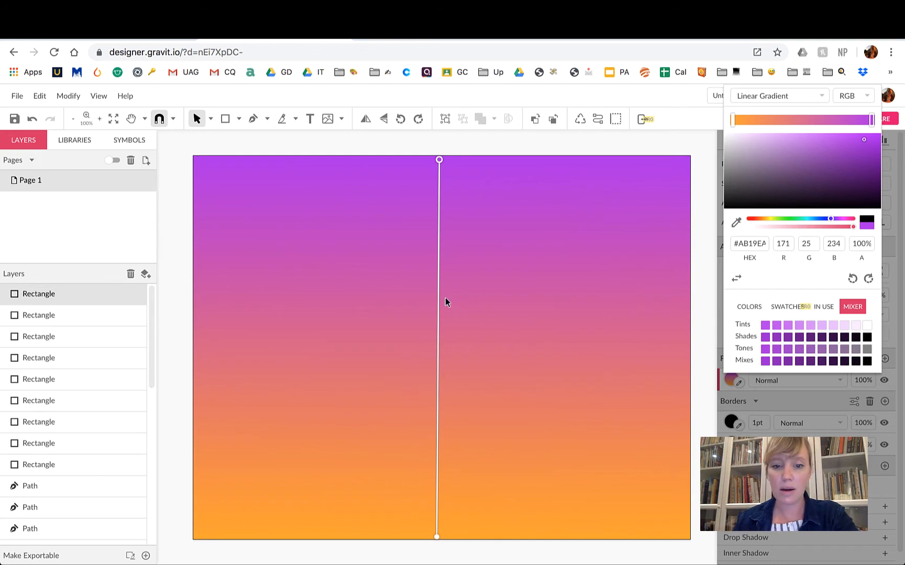
Step: Add a pink #CF5492 color stop between the gradient's orange and purple ends and position it near the middle of the page
{"action": "left_click", "coordinate": [437, 321]}
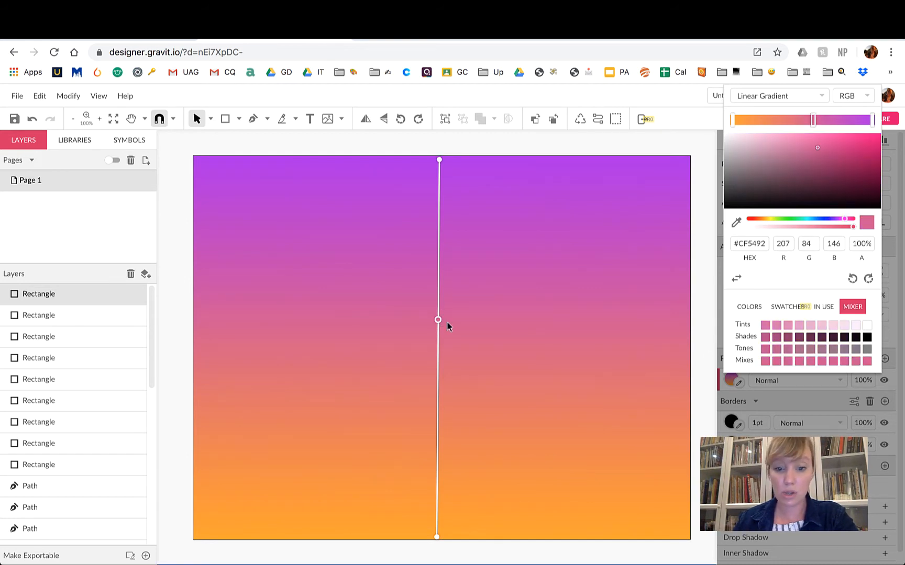
{"action": "left_click_drag", "start_coordinate": [438, 321], "coordinate": [432, 403]}
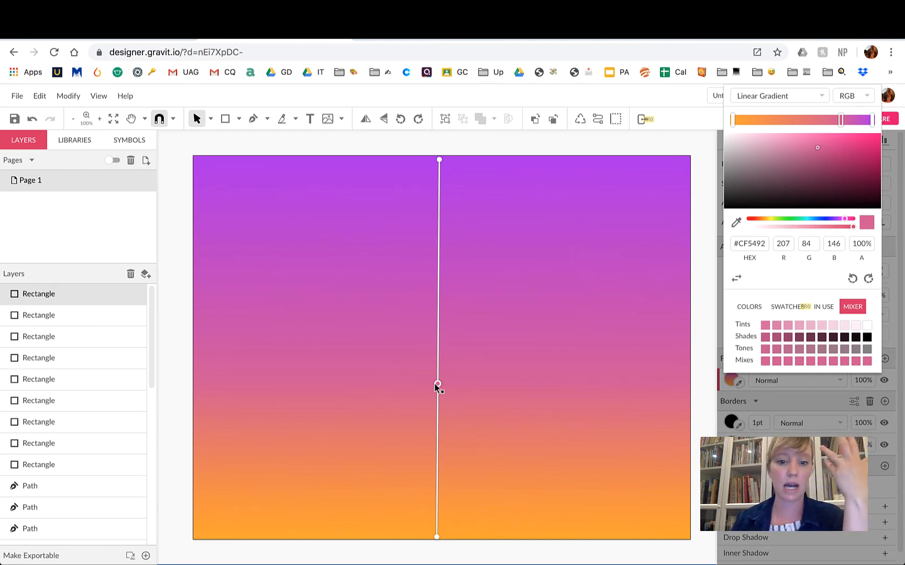
{"action": "left_click_drag", "start_coordinate": [438, 384], "coordinate": [444, 265]}
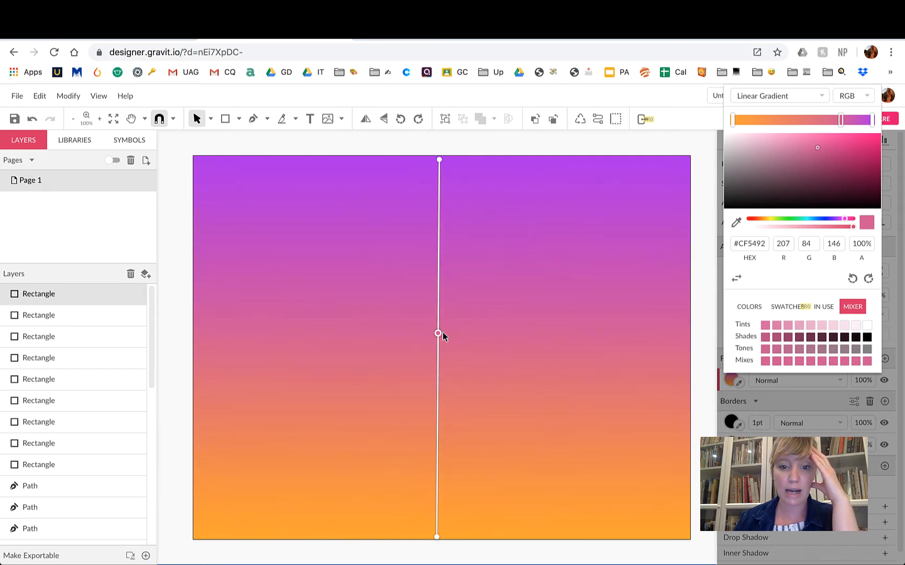
{"action": "left_click", "coordinate": [440, 334]}
Step: Add a color stop between the gradient's pink and purple stops and set it to the blue tint #4E58C5
{"action": "left_click", "coordinate": [439, 256]}
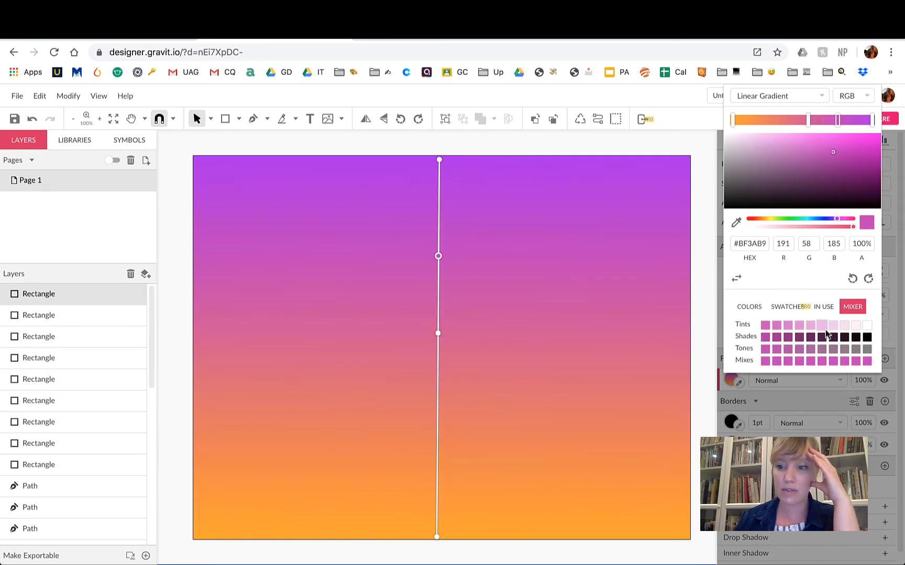
{"action": "left_click_drag", "start_coordinate": [833, 222], "coordinate": [823, 219]}
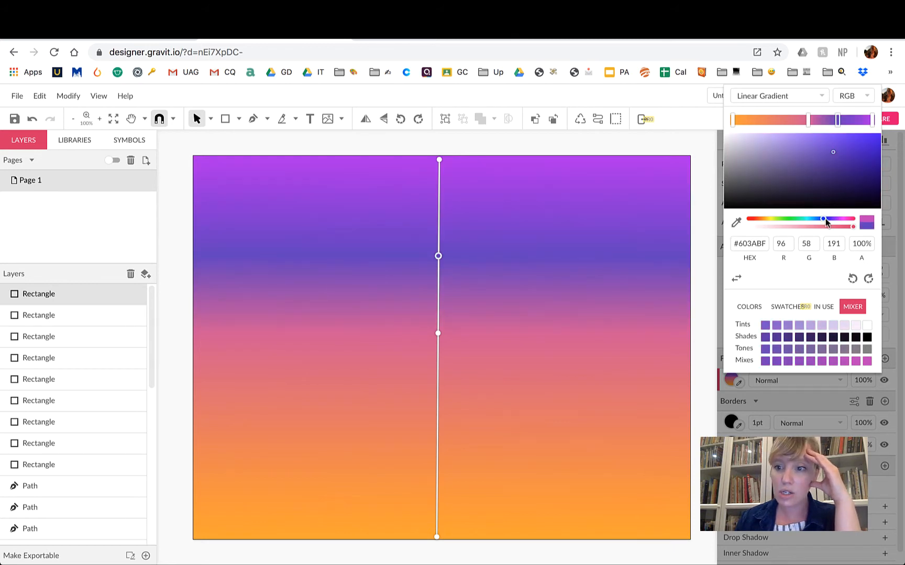
{"action": "left_click_drag", "start_coordinate": [826, 222], "coordinate": [816, 220]}
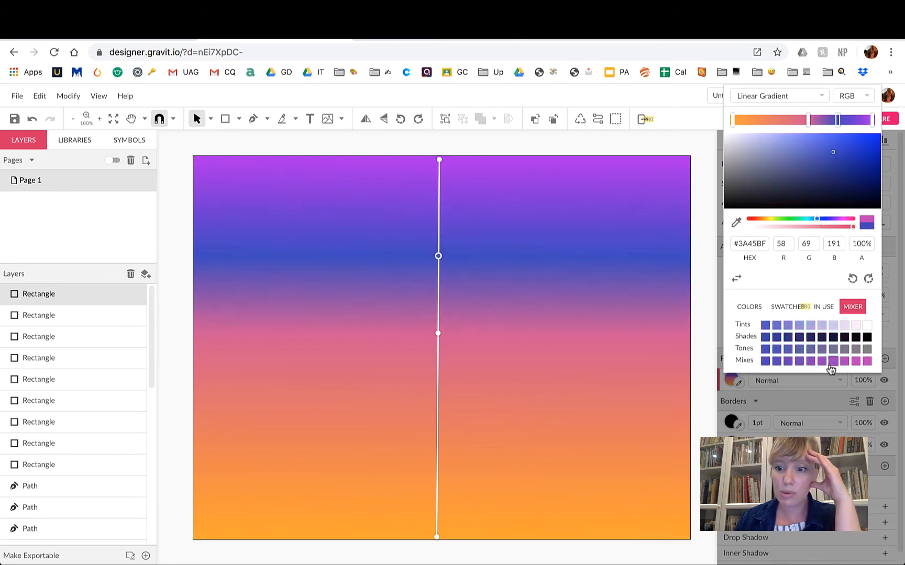
{"action": "left_click", "coordinate": [764, 327]}
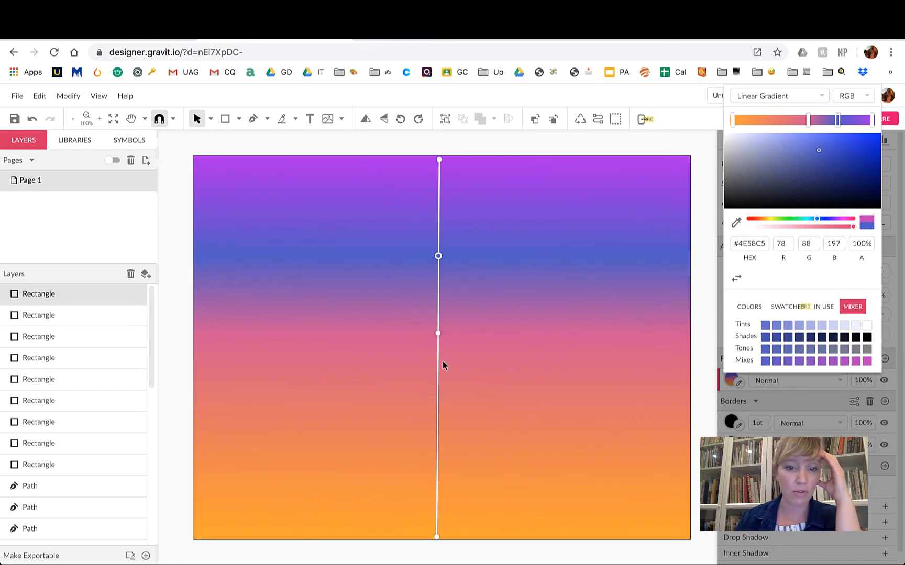
Step: Move the gradient's orange end point to the page's bottom edge and add an orange color stop a little above it
{"action": "left_click", "coordinate": [439, 334]}
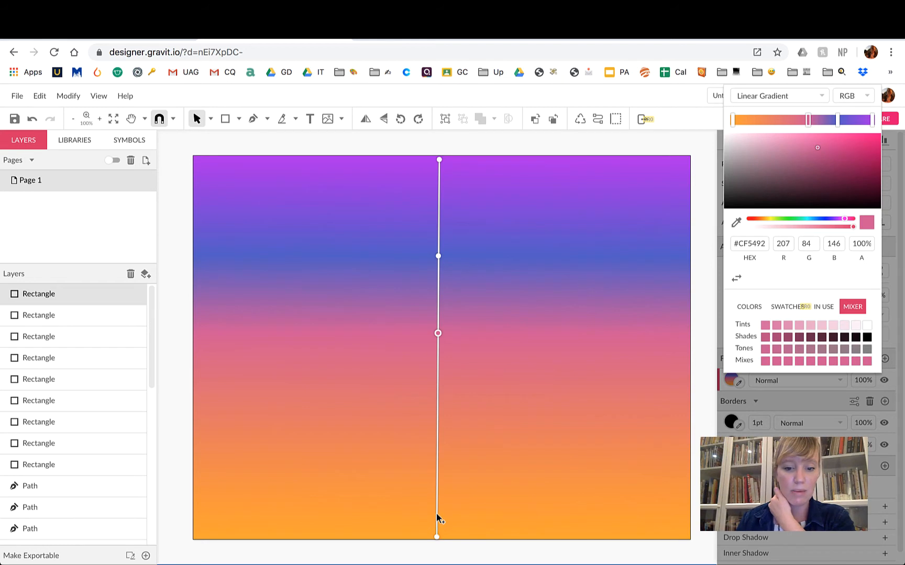
{"action": "mouse_move", "coordinate": [438, 539]}
{"action": "left_mouse_down"}
{"action": "mouse_move", "coordinate": [436, 494]}
{"action": "mouse_move", "coordinate": [446, 542]}
{"action": "left_mouse_up"}
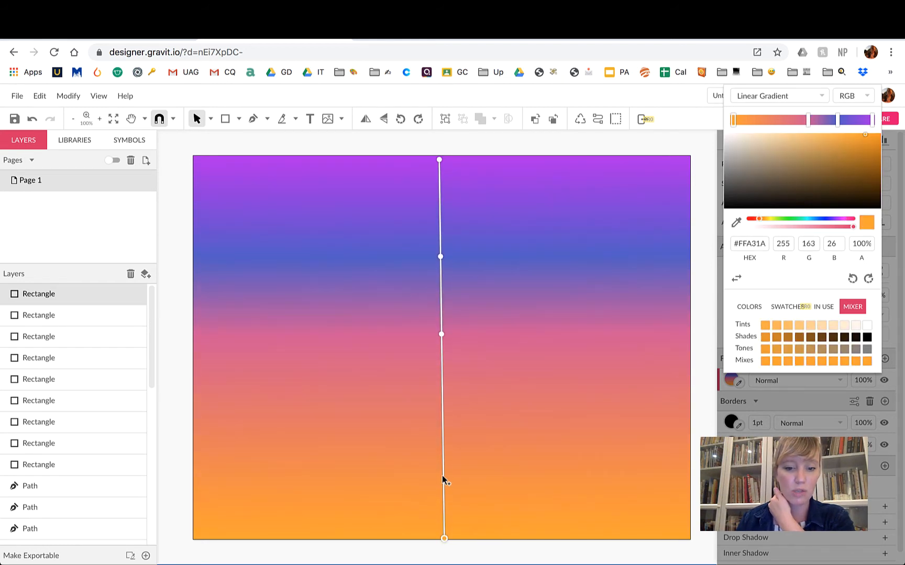
{"action": "left_click", "coordinate": [442, 476]}
Step: Set the gradient's bottom end stop to the yellow tint #FFFF31 and move the orange stop above it slightly upward
{"action": "left_click", "coordinate": [444, 538]}
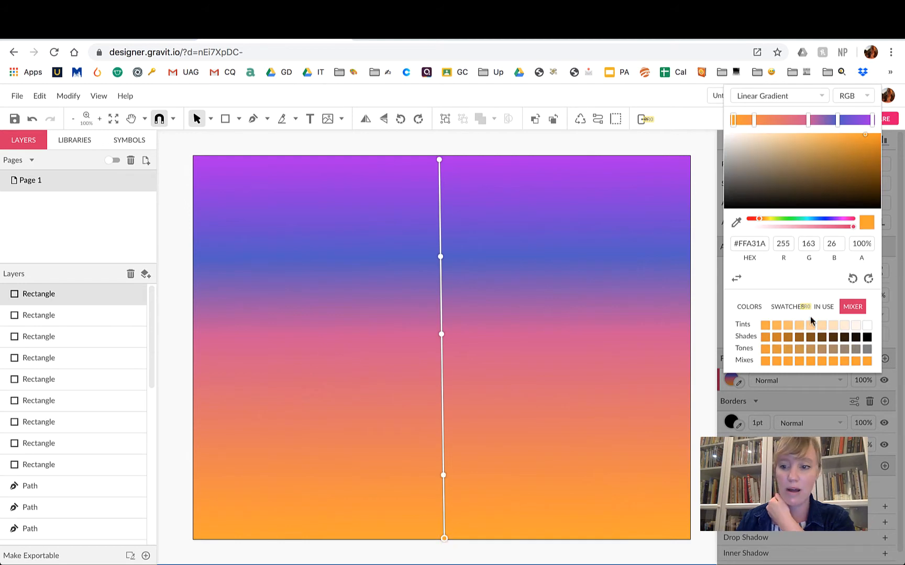
{"action": "left_click", "coordinate": [770, 219]}
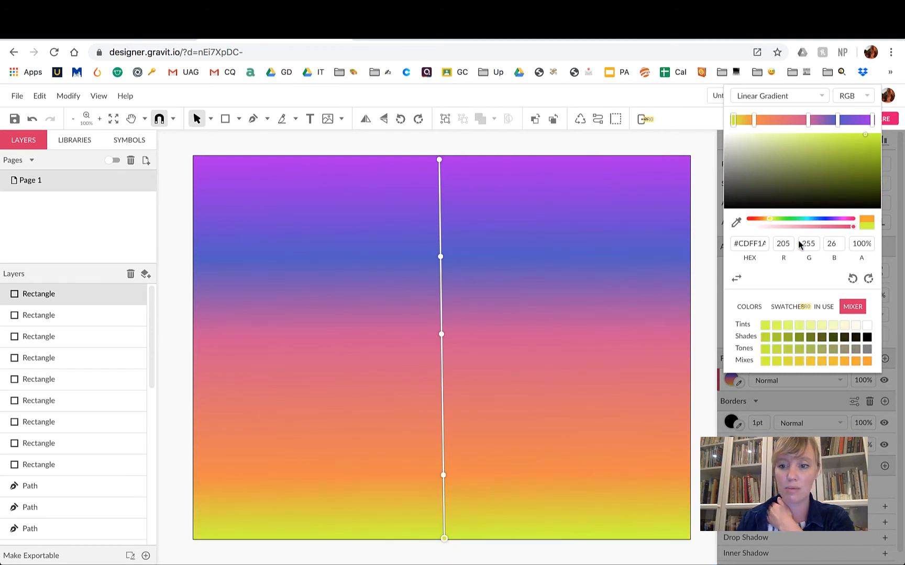
{"action": "left_click_drag", "start_coordinate": [767, 220], "coordinate": [777, 219]}
{"action": "left_click", "coordinate": [766, 221]}
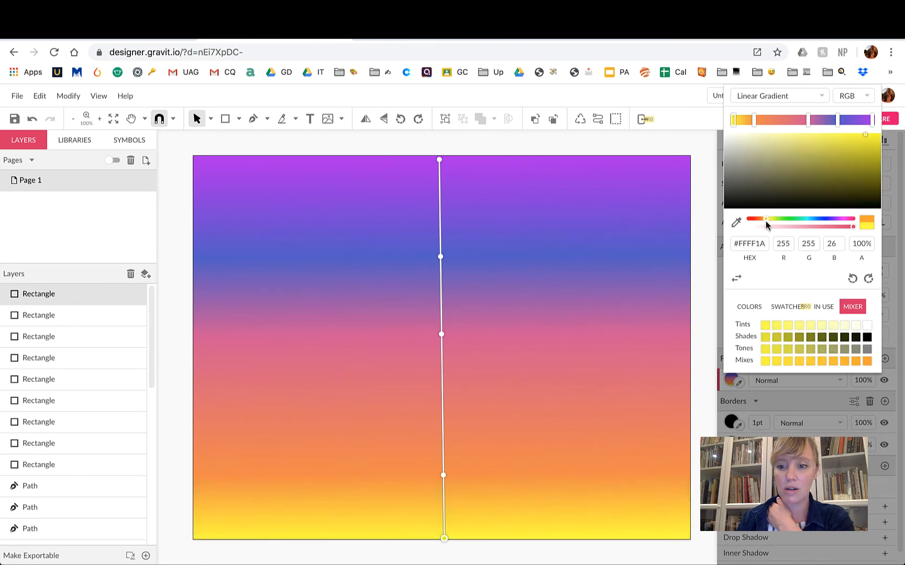
{"action": "left_click", "coordinate": [764, 328]}
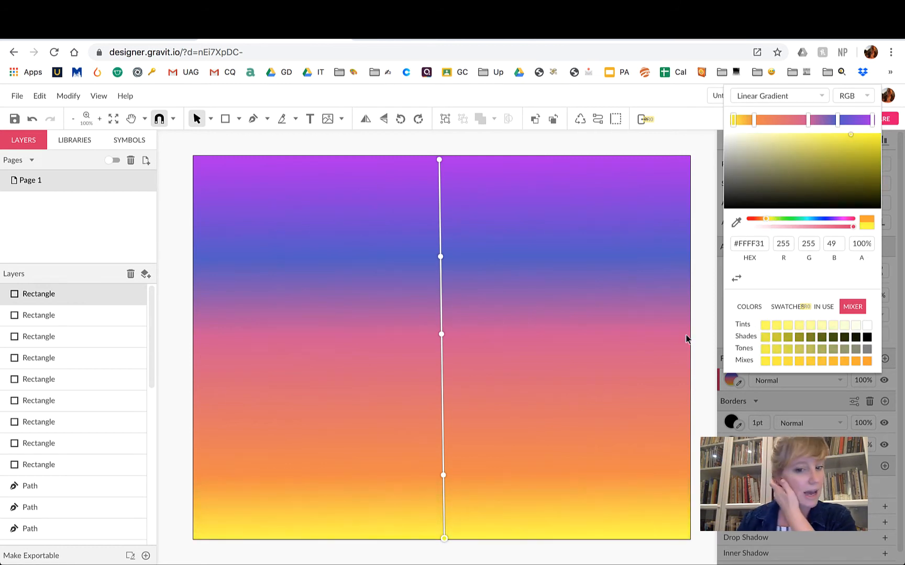
{"action": "left_click_drag", "start_coordinate": [443, 476], "coordinate": [443, 456]}
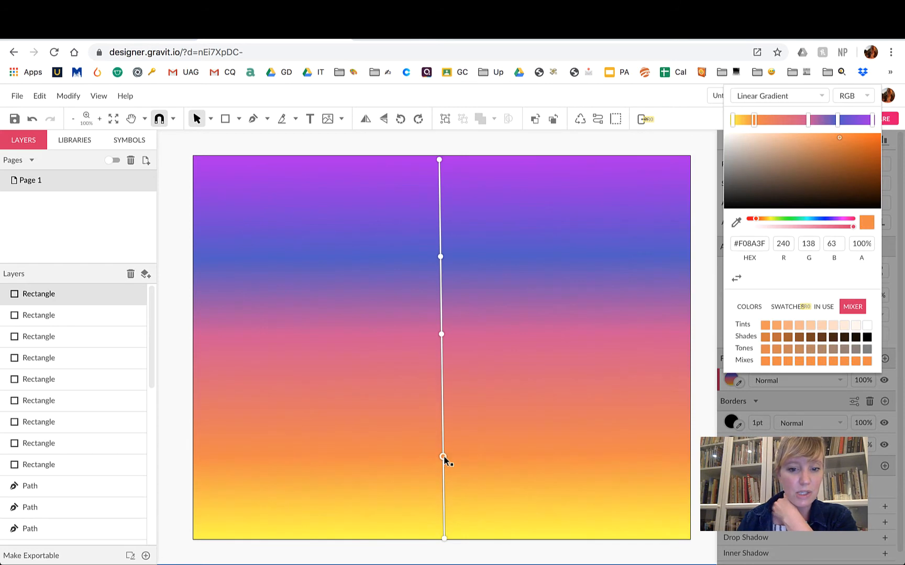
{"action": "left_click", "coordinate": [442, 335]}
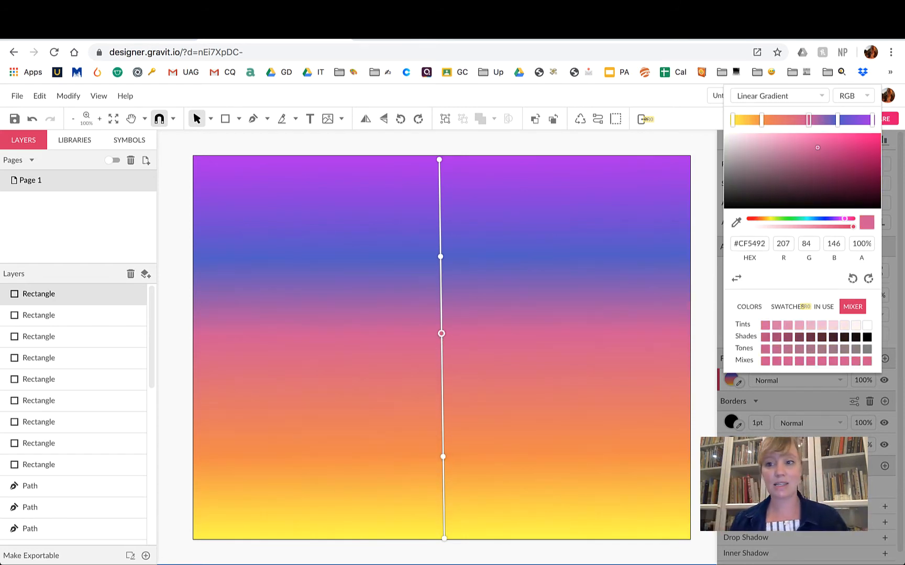
Step: Try a Radial Gradient fill on the rectangle, reshaping it into a tilted ellipse around the page's center
{"action": "left_click", "coordinate": [817, 97]}
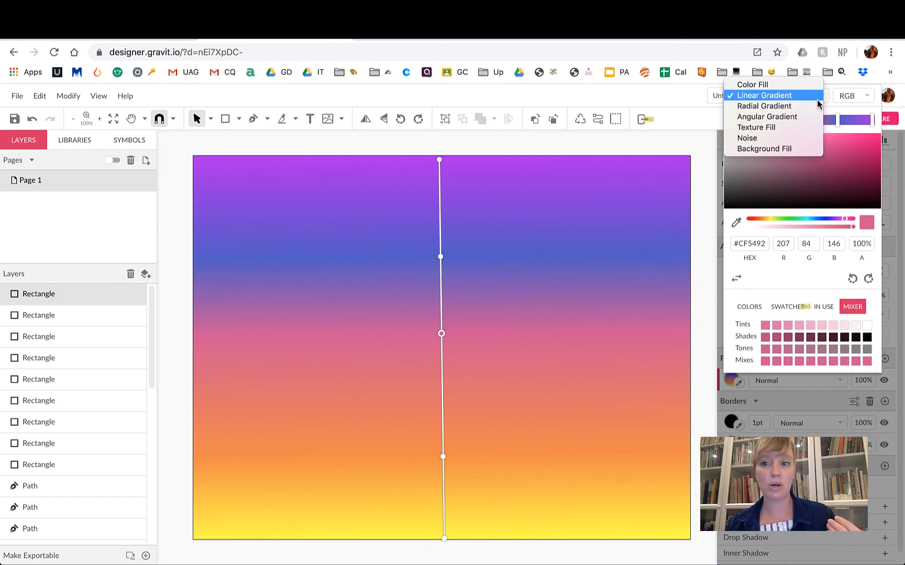
{"action": "left_click", "coordinate": [813, 106]}
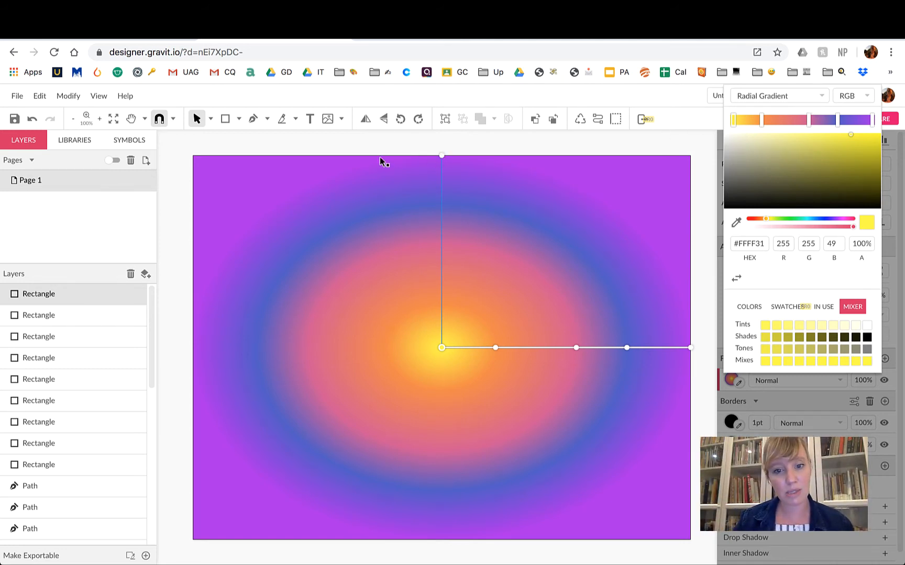
{"action": "left_click_drag", "start_coordinate": [441, 155], "coordinate": [224, 213]}
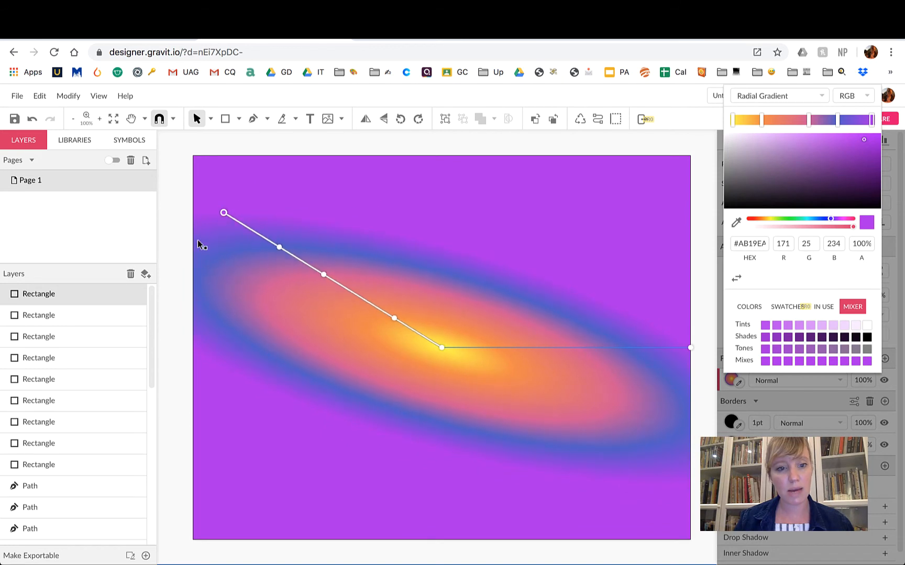
{"action": "left_click_drag", "start_coordinate": [199, 244], "coordinate": [430, 161]}
{"action": "mouse_move", "coordinate": [444, 350]}
{"action": "left_mouse_down"}
{"action": "mouse_move", "coordinate": [429, 453]}
{"action": "mouse_move", "coordinate": [439, 484]}
{"action": "mouse_move", "coordinate": [442, 348]}
{"action": "left_mouse_up"}
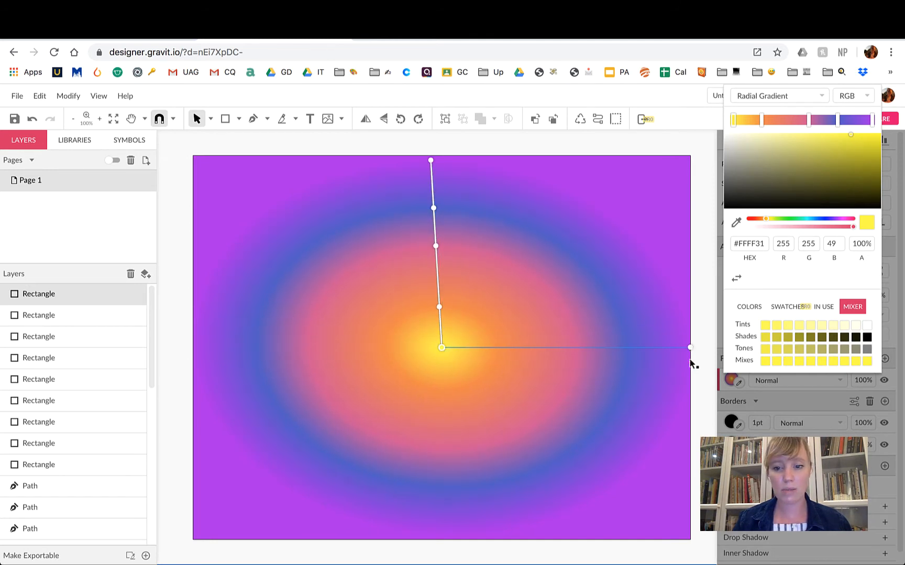
{"action": "left_click_drag", "start_coordinate": [690, 361], "coordinate": [691, 466]}
{"action": "mouse_move", "coordinate": [441, 349]}
{"action": "left_mouse_down"}
{"action": "mouse_move", "coordinate": [426, 487]}
{"action": "mouse_move", "coordinate": [442, 346]}
{"action": "left_mouse_up"}
{"action": "key", "text": "super+z"}
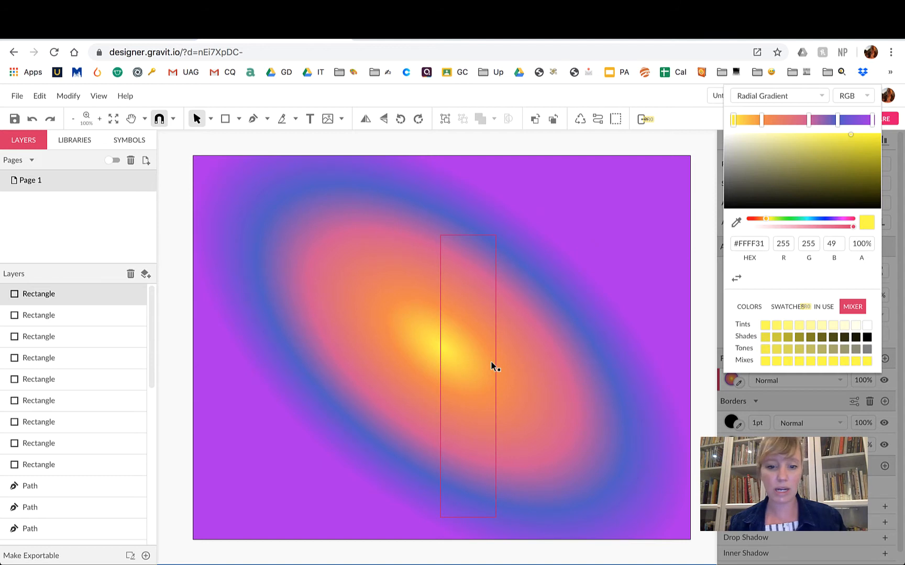
{"action": "left_click", "coordinate": [481, 360]}
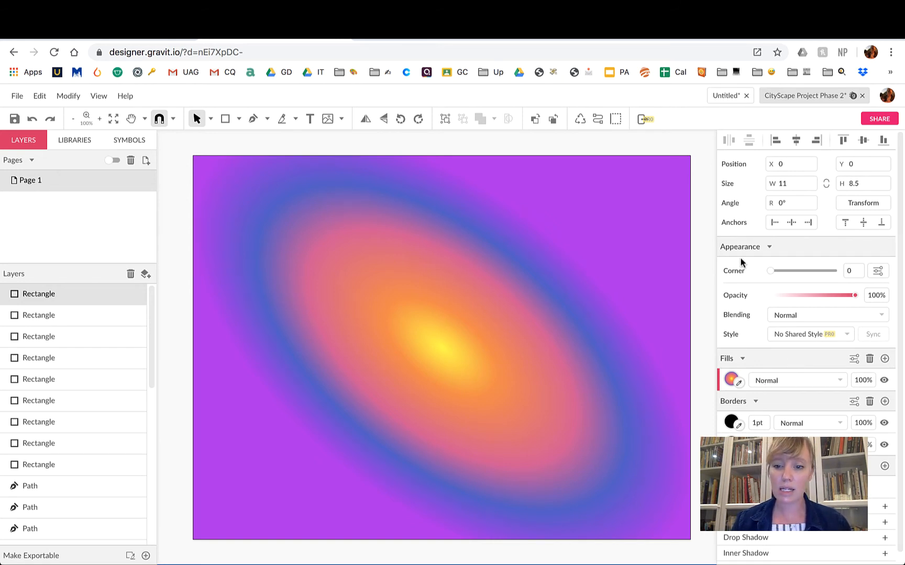
{"action": "left_click", "coordinate": [774, 381]}
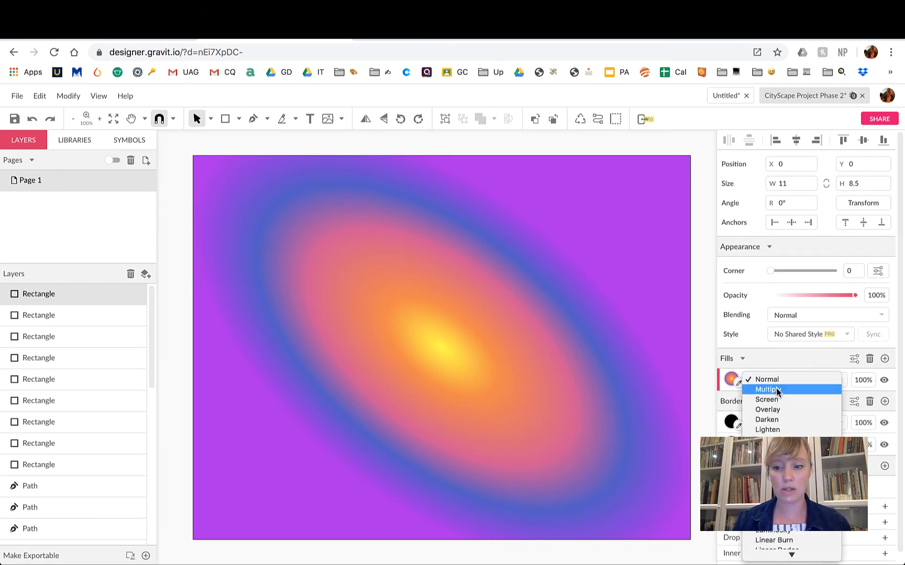
{"action": "left_click", "coordinate": [773, 379]}
Step: Change the rectangle's fill back to a Linear Gradient and orient it vertically, with the yellow end at the bottom and purple at the top
{"action": "left_click", "coordinate": [731, 380]}
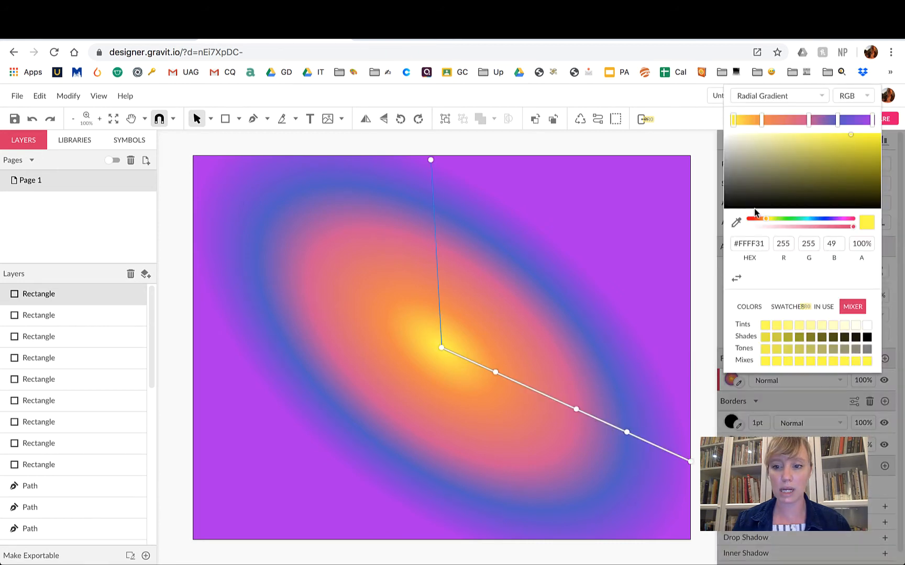
{"action": "left_click", "coordinate": [781, 99]}
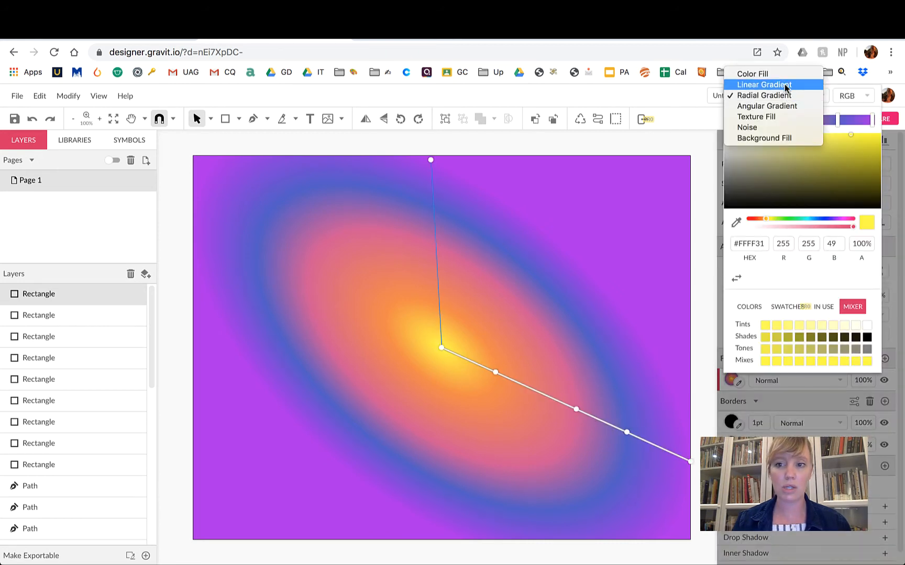
{"action": "left_click", "coordinate": [785, 85]}
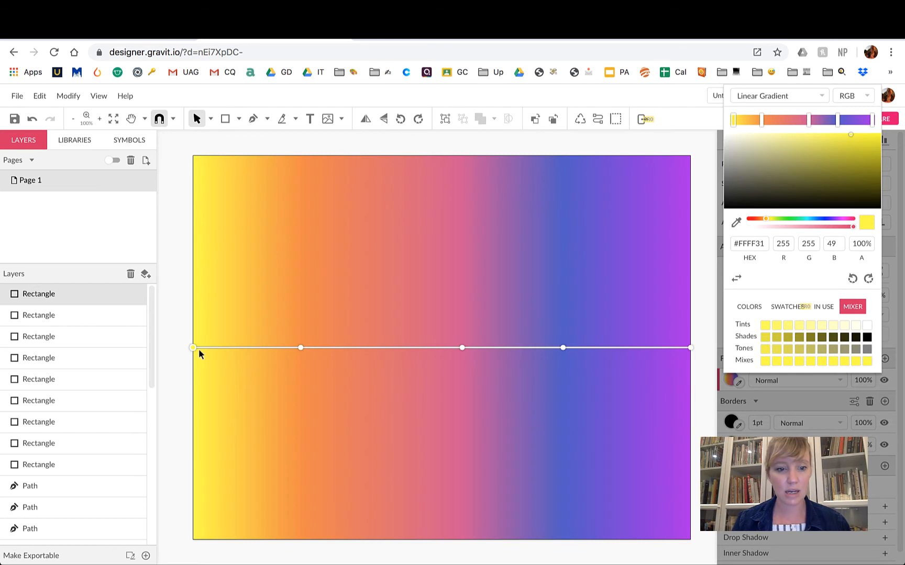
{"action": "left_click_drag", "start_coordinate": [194, 351], "coordinate": [415, 537]}
{"action": "left_click_drag", "start_coordinate": [689, 347], "coordinate": [415, 157]}
{"action": "left_click", "coordinate": [415, 145]}
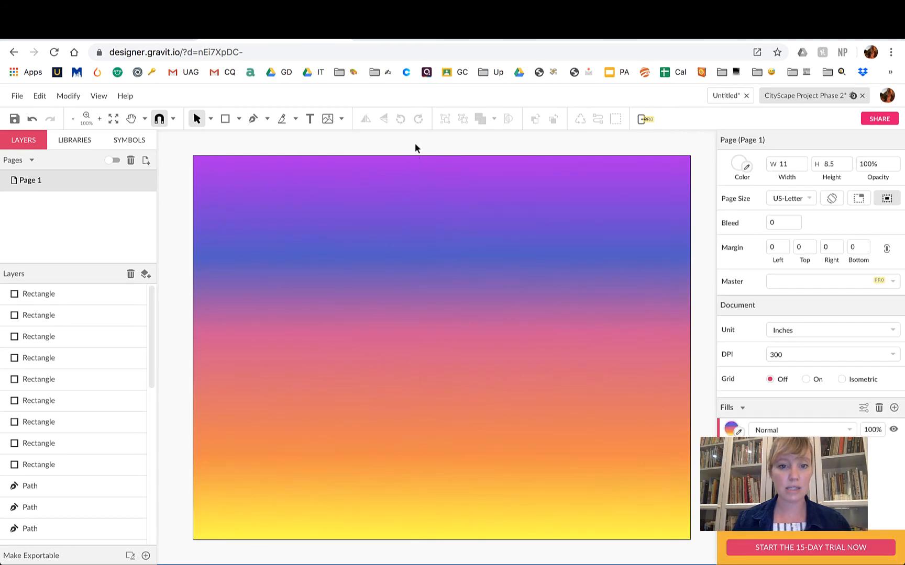
Step: Send the full-page gradient rectangle to the back, behind all the buildings
{"action": "left_click", "coordinate": [565, 262]}
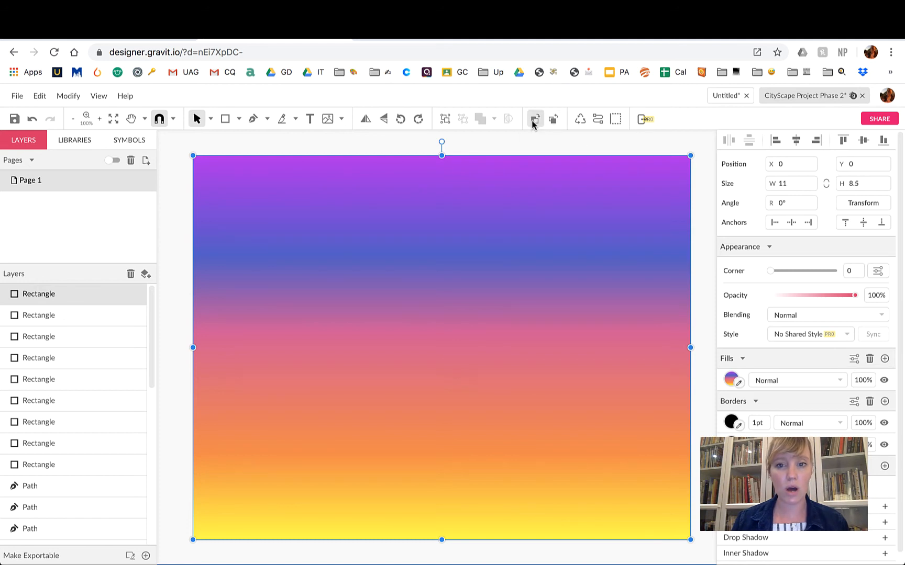
{"action": "left_click", "coordinate": [556, 121]}
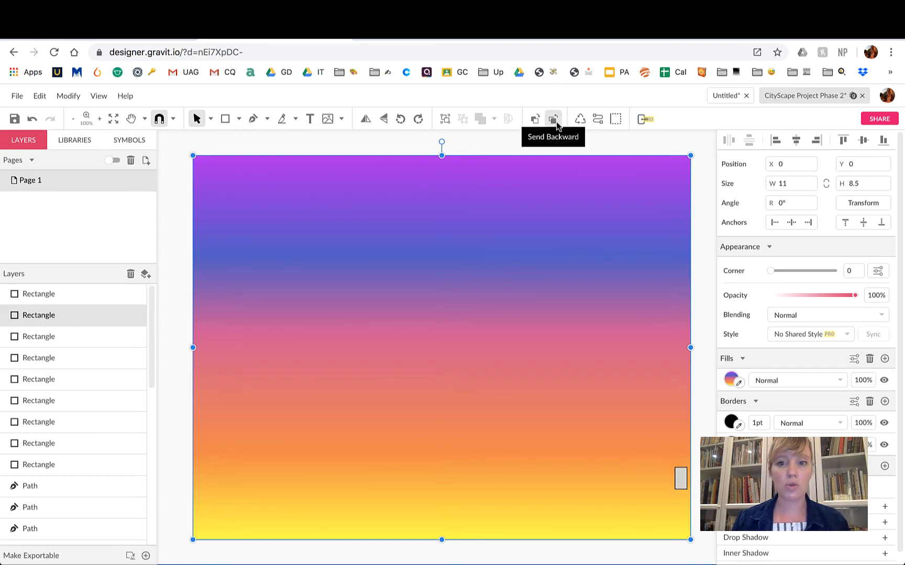
{"action": "left_click", "coordinate": [41, 96]}
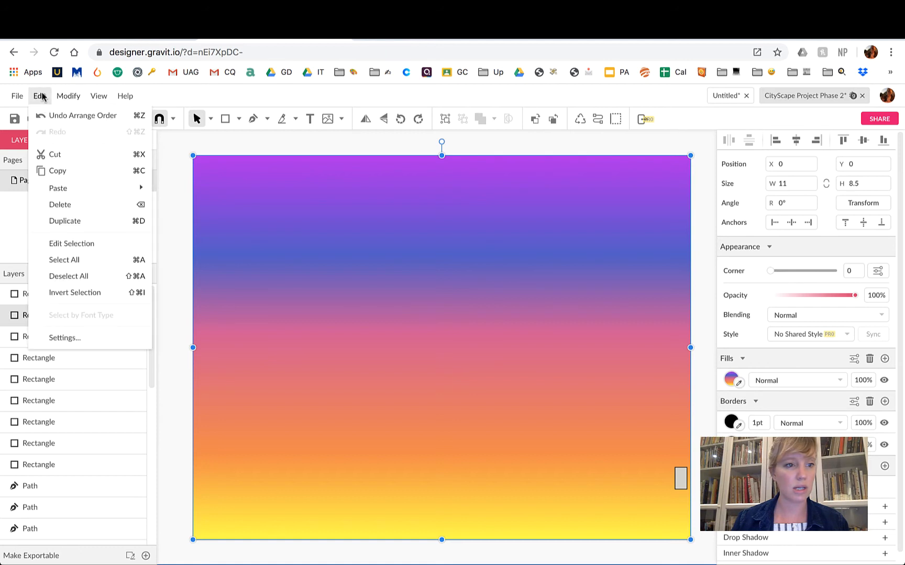
{"action": "mouse_move", "coordinate": [68, 99]}
{"action": "mouse_move", "coordinate": [79, 118]}
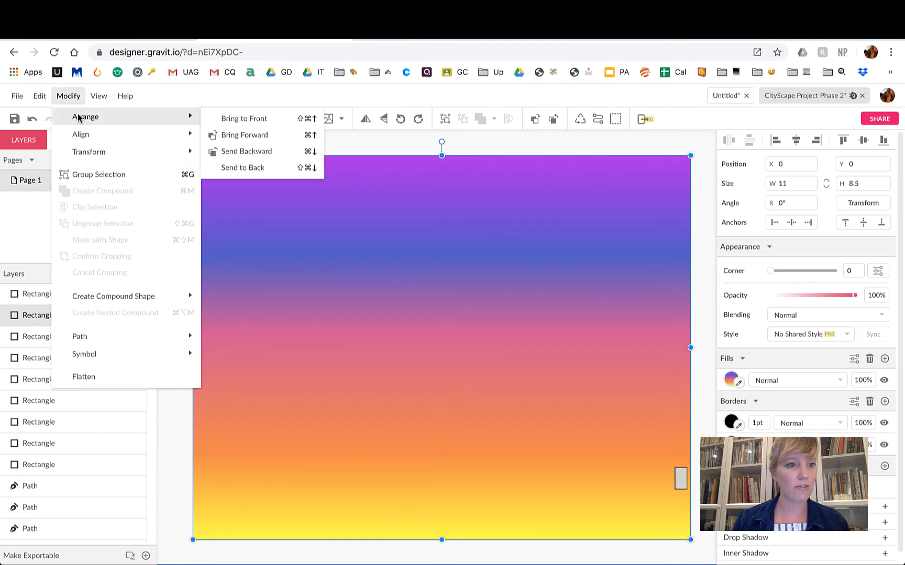
{"action": "left_click", "coordinate": [274, 176]}
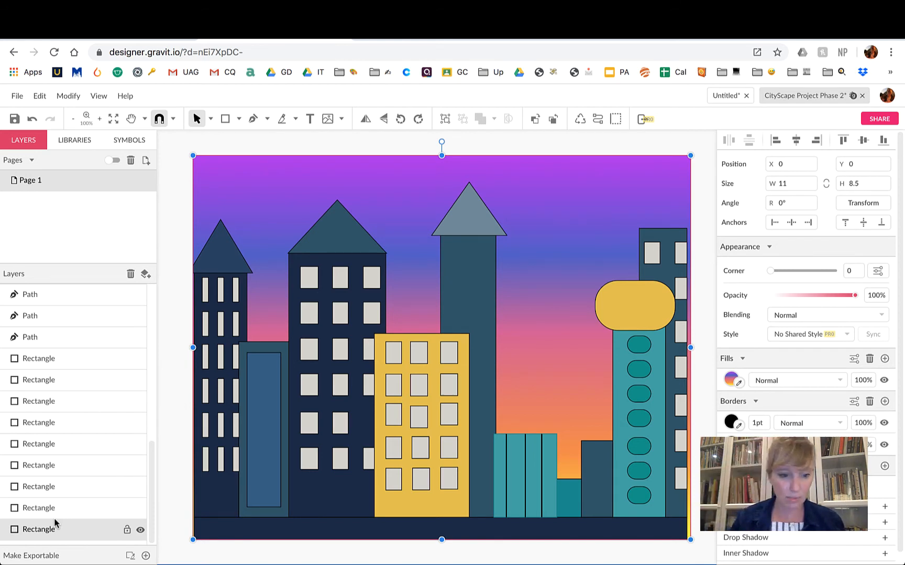
Step: Lock the gradient background rectangle's layer and test selecting the roof of the tall navy building in front of it
{"action": "left_click_drag", "start_coordinate": [150, 486], "coordinate": [172, 556]}
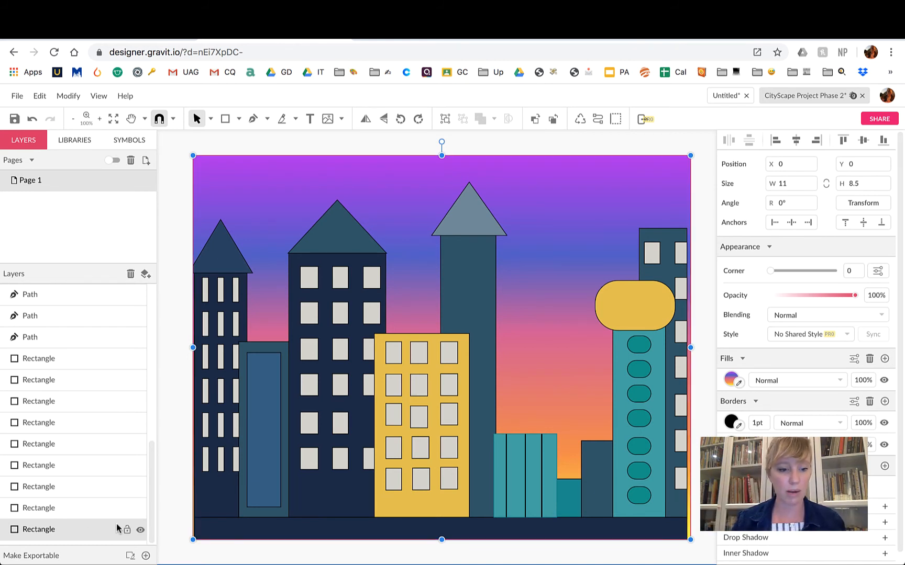
{"action": "left_click", "coordinate": [126, 531]}
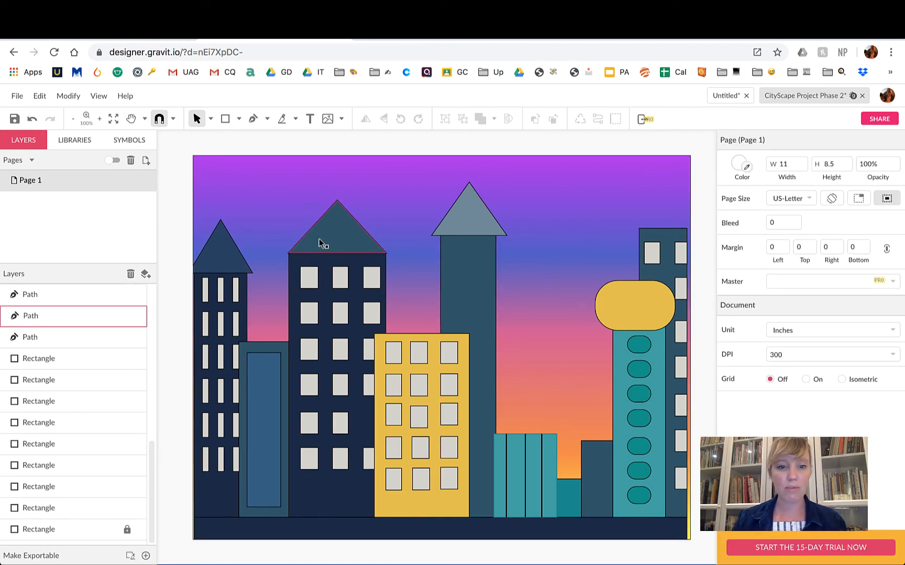
{"action": "mouse_move", "coordinate": [317, 239]}
{"action": "left_mouse_down"}
{"action": "mouse_move", "coordinate": [332, 235]}
{"action": "mouse_move", "coordinate": [313, 234]}
{"action": "left_mouse_up"}
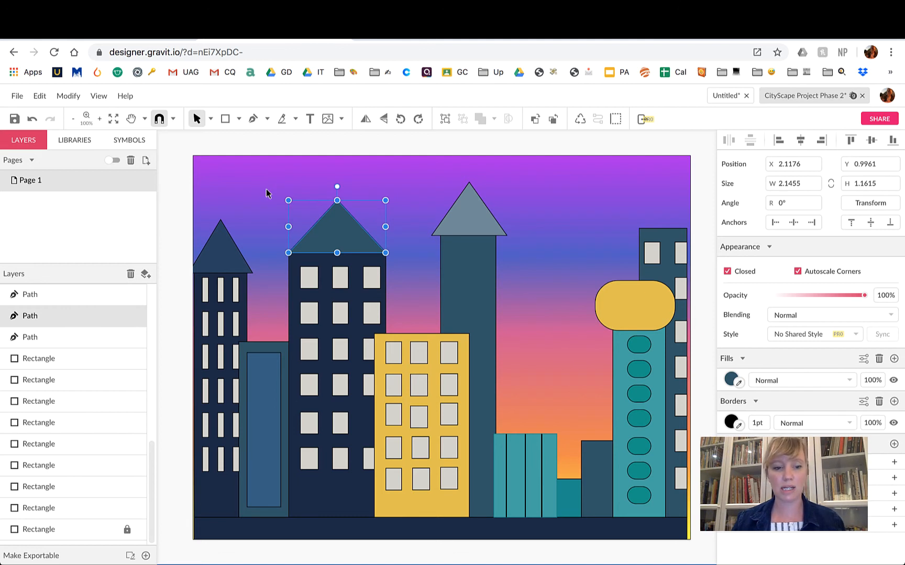
{"action": "left_click", "coordinate": [127, 530]}
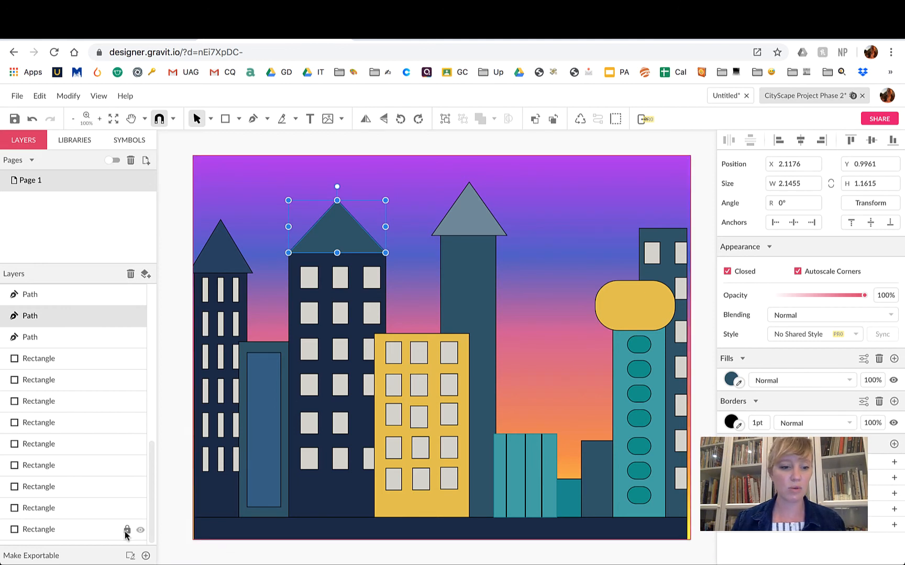
Step: Try shifting the unlocked sky rectangle sideways, undo the move and lock its layer again
{"action": "left_click", "coordinate": [414, 184]}
{"action": "left_click_drag", "start_coordinate": [413, 184], "coordinate": [455, 184]}
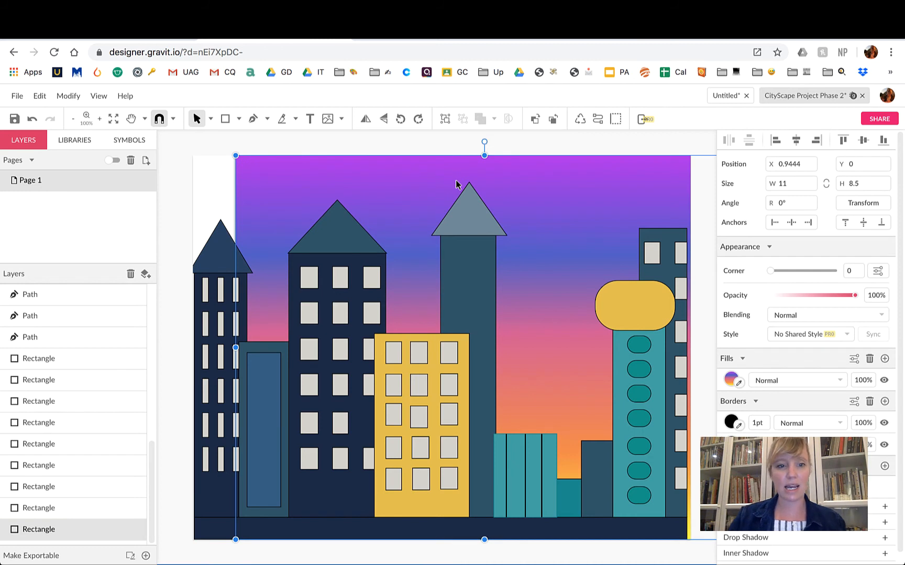
{"action": "key", "text": "ctrl+z"}
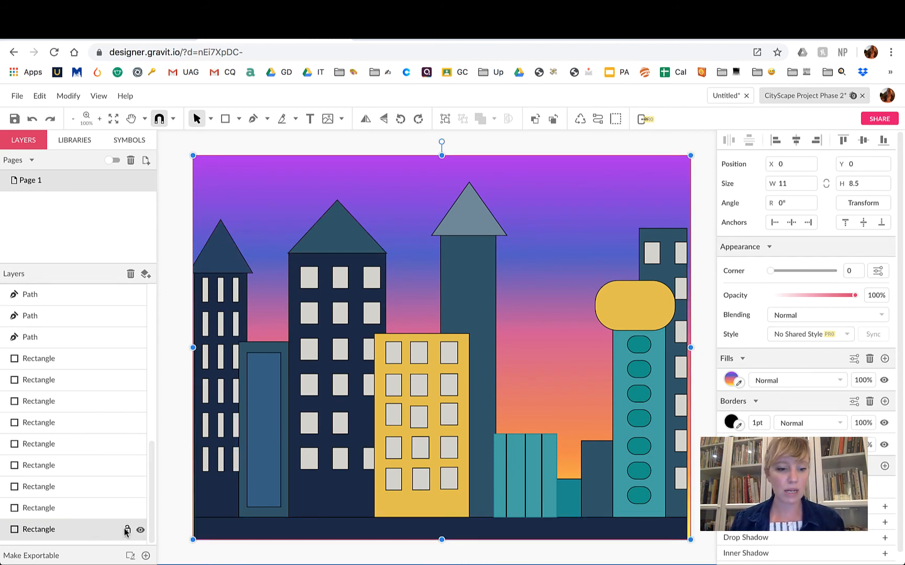
{"action": "left_click", "coordinate": [127, 530]}
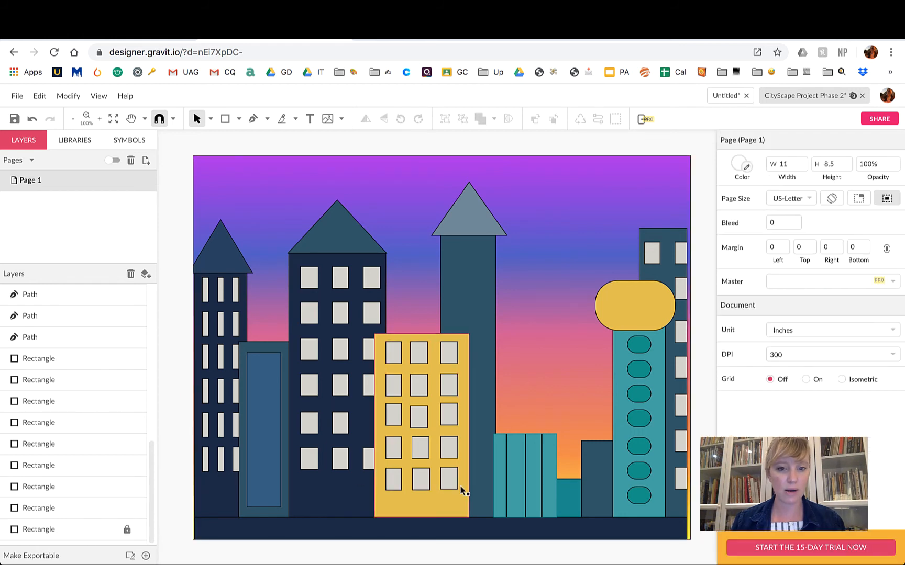
Step: Select the gradient sky rectangle and bring it to the front, over all the buildings
{"action": "left_click", "coordinate": [548, 255]}
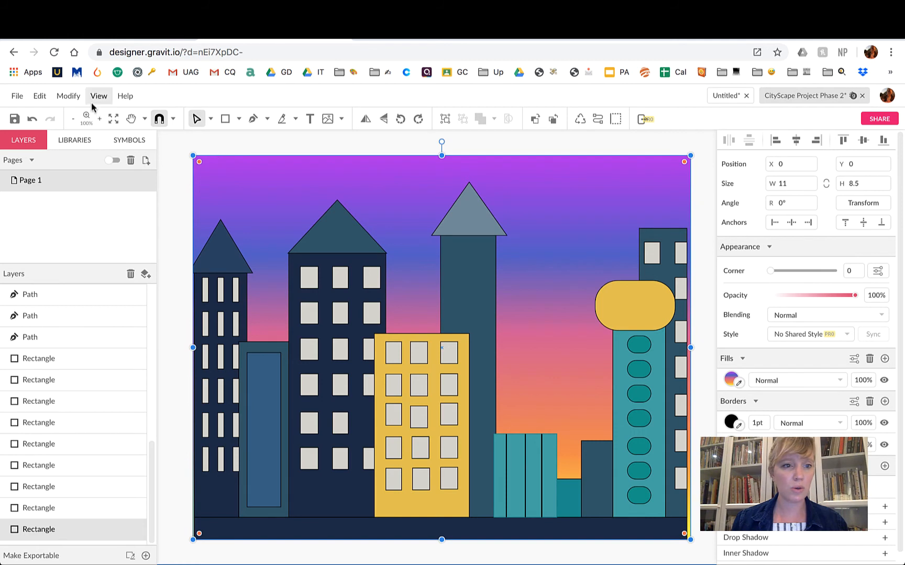
{"action": "left_click", "coordinate": [42, 97]}
{"action": "mouse_move", "coordinate": [66, 99]}
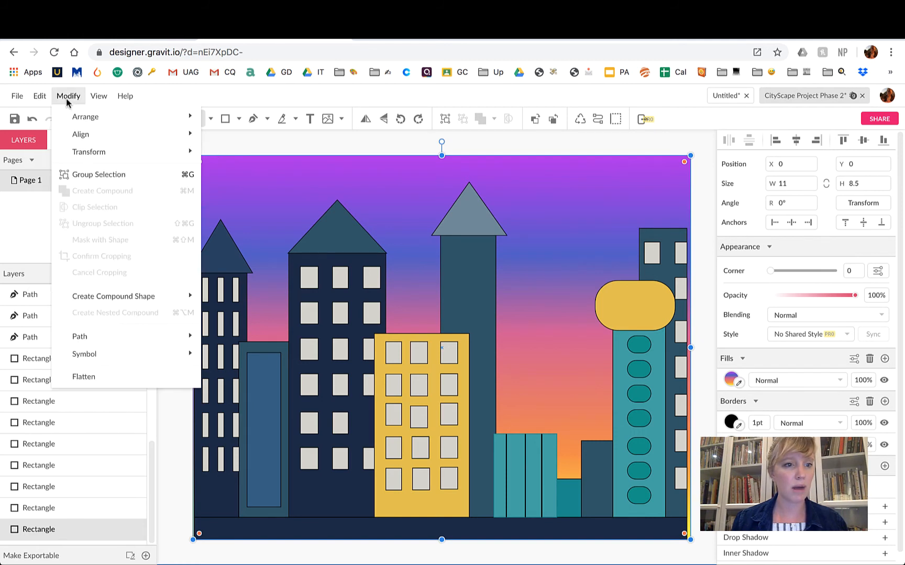
{"action": "mouse_move", "coordinate": [80, 134]}
{"action": "mouse_move", "coordinate": [89, 117]}
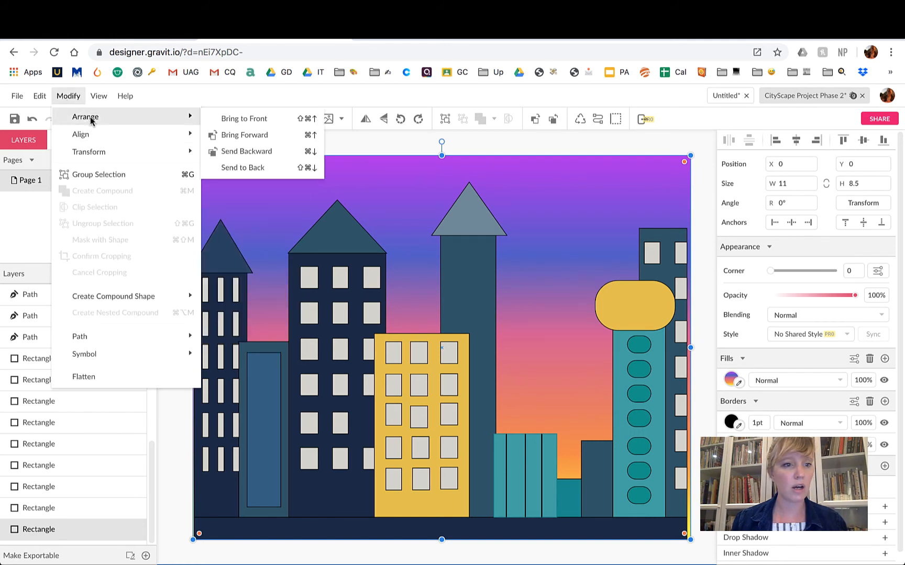
{"action": "left_click", "coordinate": [268, 114]}
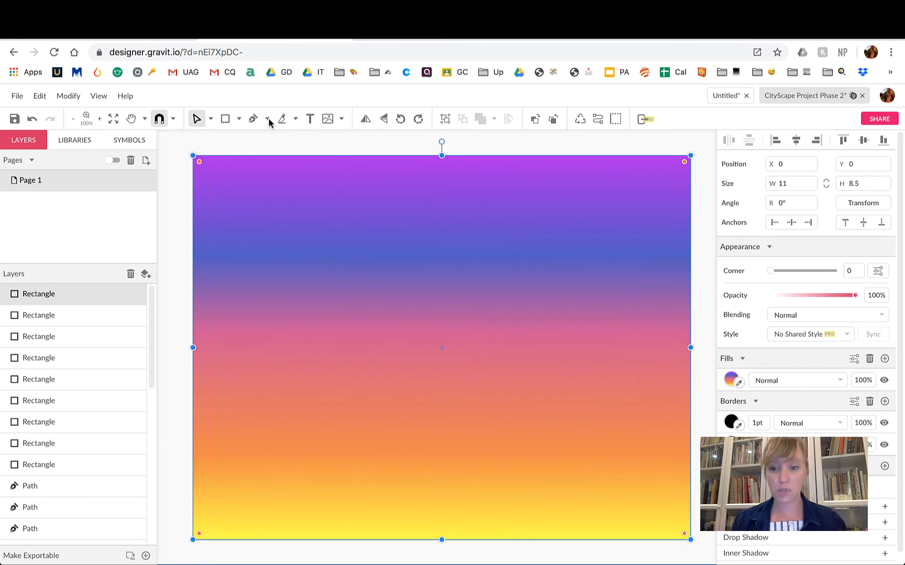
Step: Send the gradient sky rectangle to the back, behind all the buildings, and lock its layer
{"action": "left_click", "coordinate": [66, 99]}
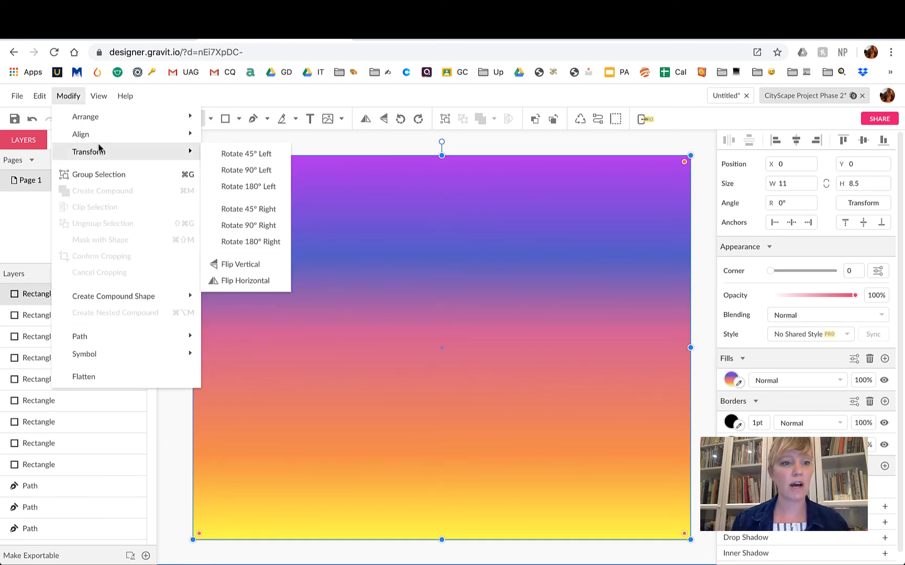
{"action": "mouse_move", "coordinate": [107, 122]}
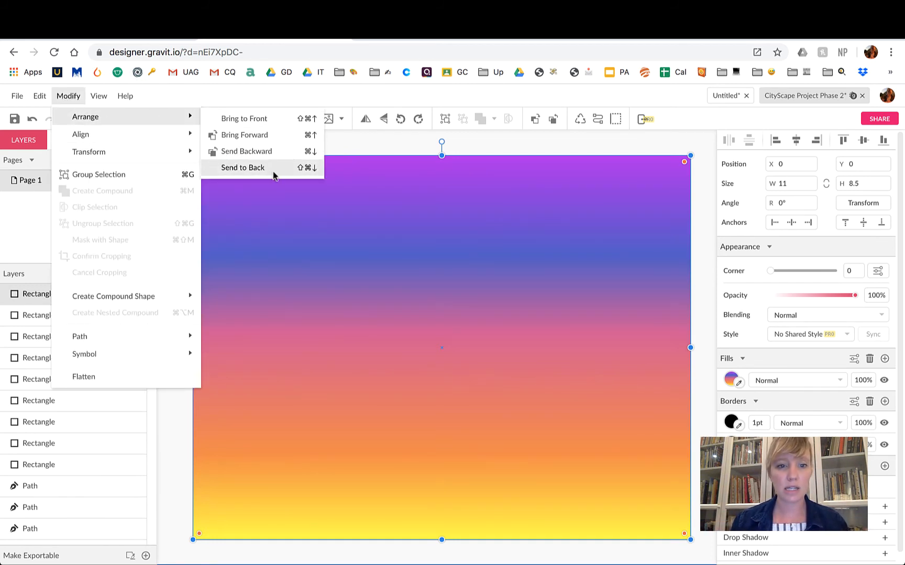
{"action": "left_click", "coordinate": [305, 169]}
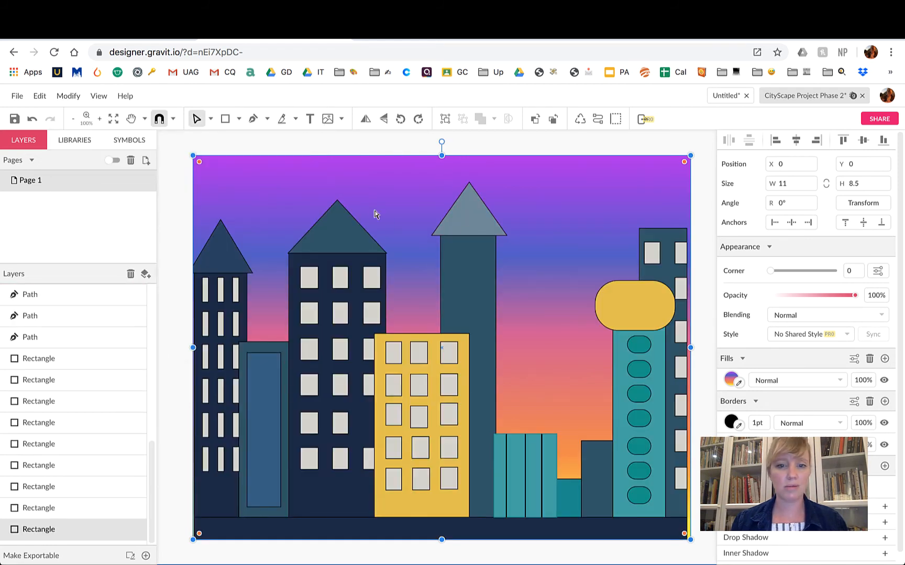
{"action": "left_click", "coordinate": [703, 176]}
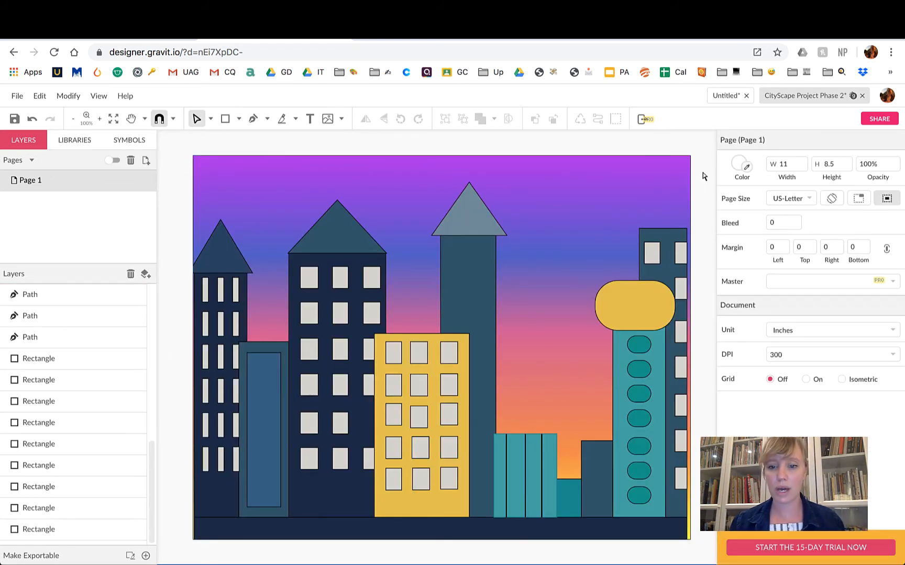
{"action": "left_click", "coordinate": [127, 530]}
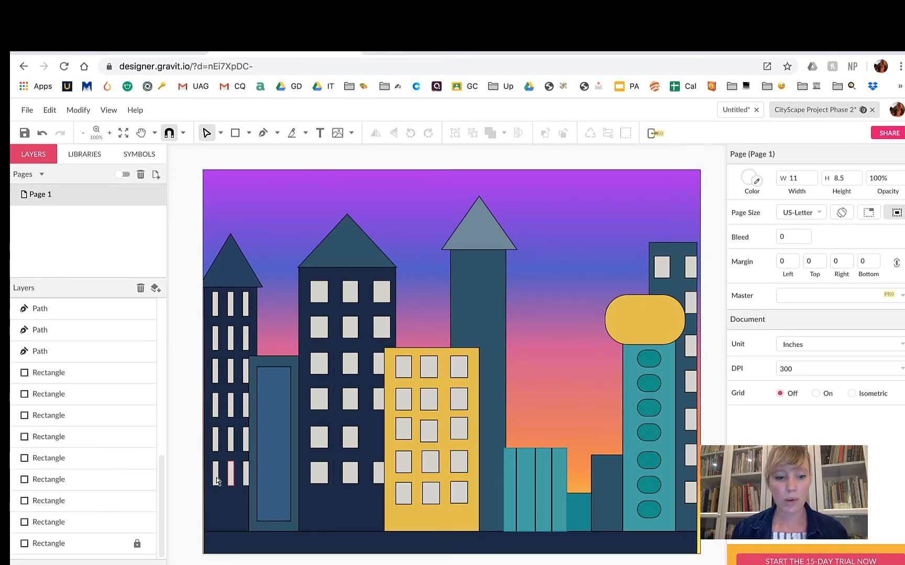
Step: Switch to the Google Classroom Classwork page and view the purple skyline inspiration image attached to Lesson 4: Shapes
{"action": "left_click_drag", "start_coordinate": [161, 480], "coordinate": [159, 313]}
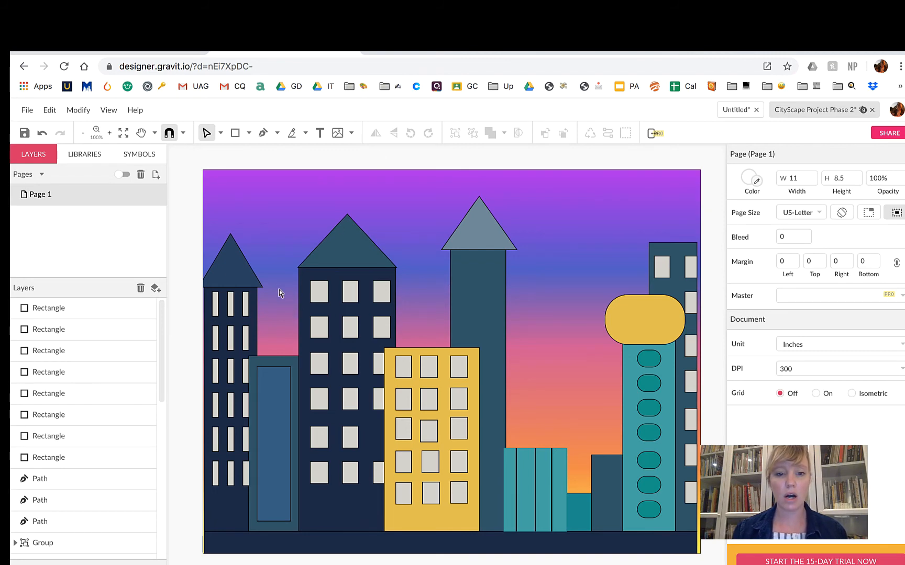
{"action": "left_click", "coordinate": [419, 53]}
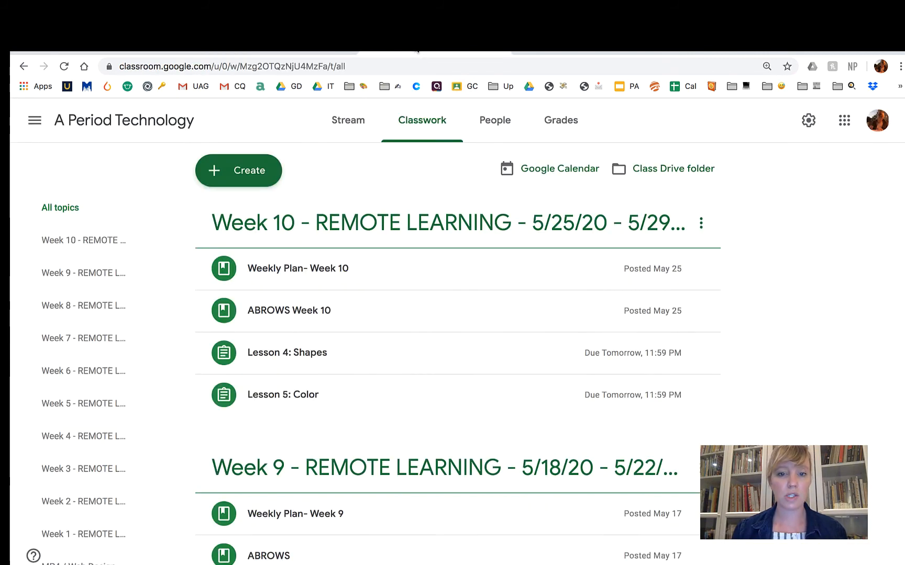
{"action": "left_click", "coordinate": [321, 359]}
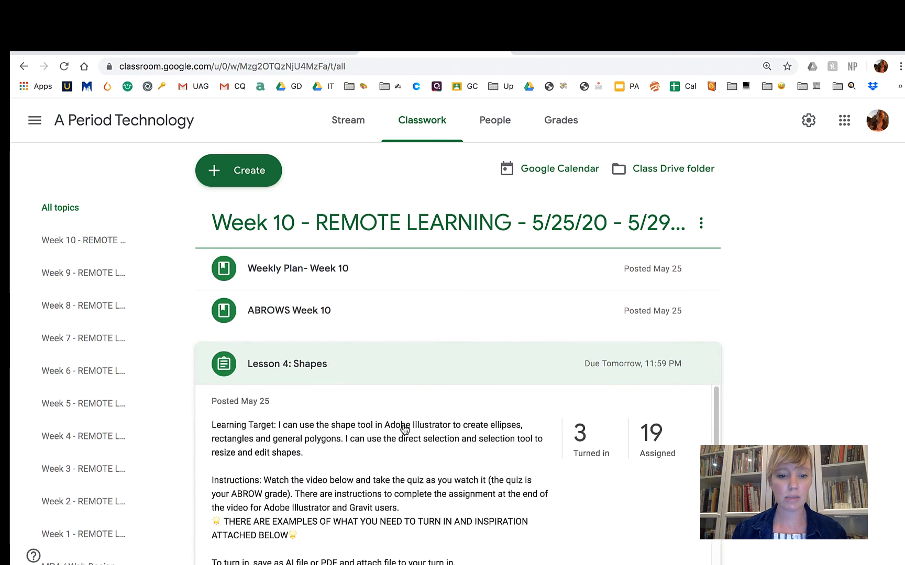
{"action": "scroll", "coordinate": [405, 430], "scroll_direction": "down", "scroll_amount": 5}
{"action": "left_click", "coordinate": [514, 449]}
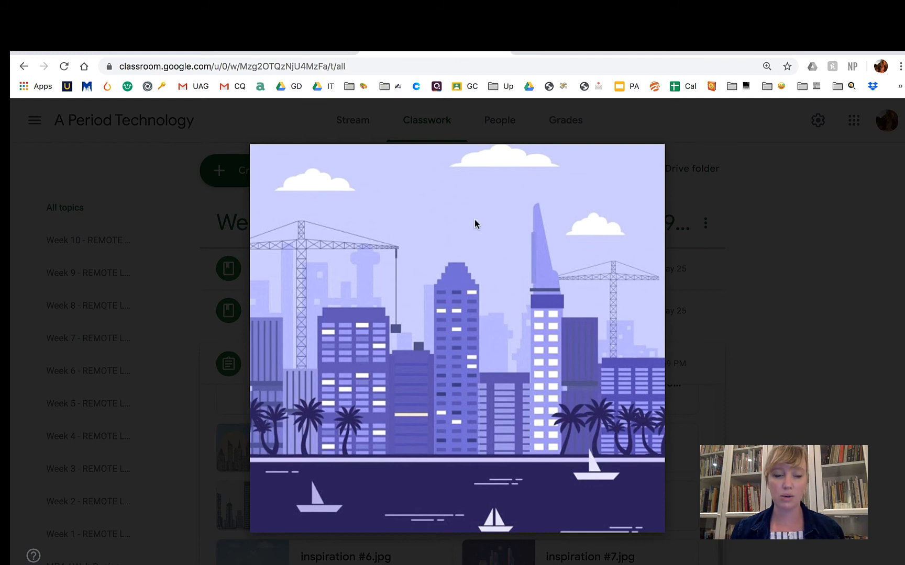
Step: Switch back to Gravit Designer and draw two adjoining silhouette rectangles from the page's left edge, about 1.28 by 6.96 in and 0.81 by 7.38 in
{"action": "left_click", "coordinate": [310, 51]}
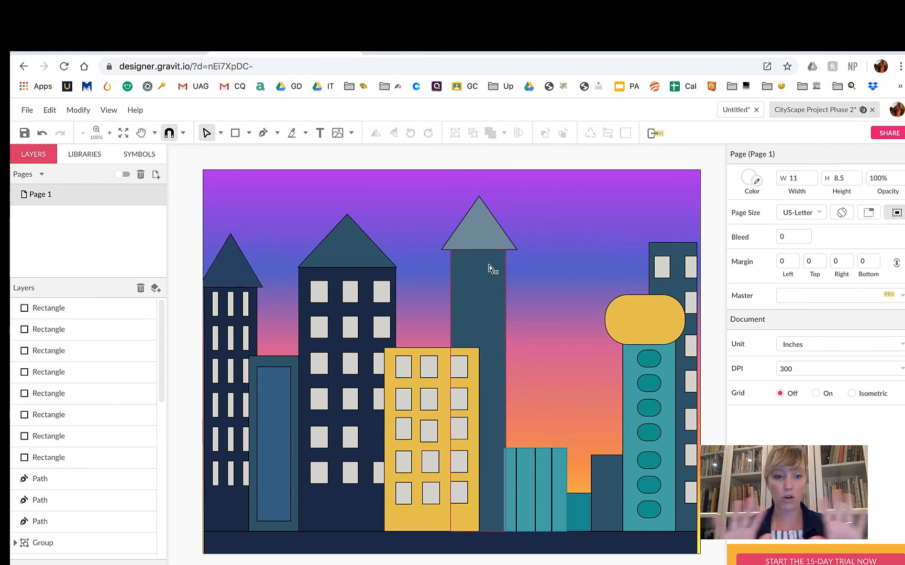
{"action": "left_click", "coordinate": [235, 134]}
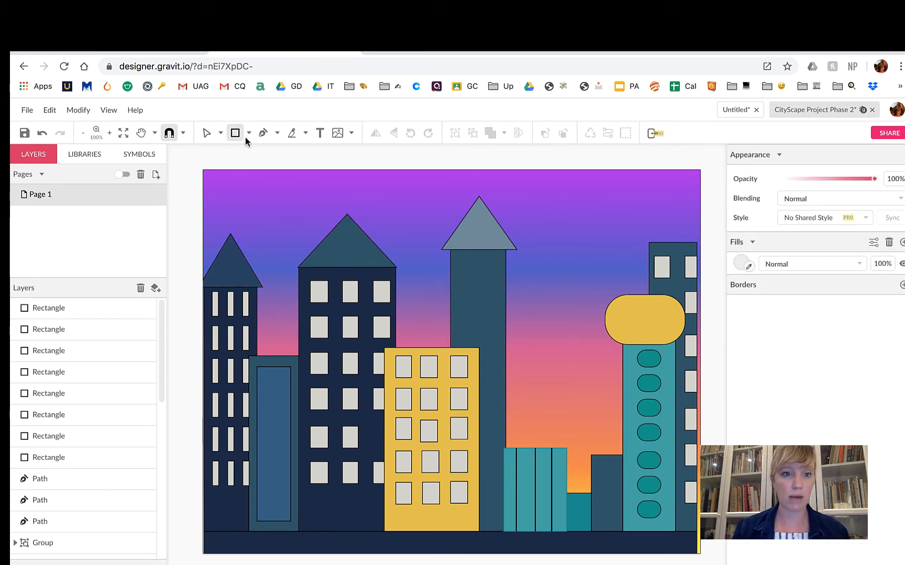
{"action": "left_click", "coordinate": [249, 133]}
{"action": "left_click", "coordinate": [265, 169]}
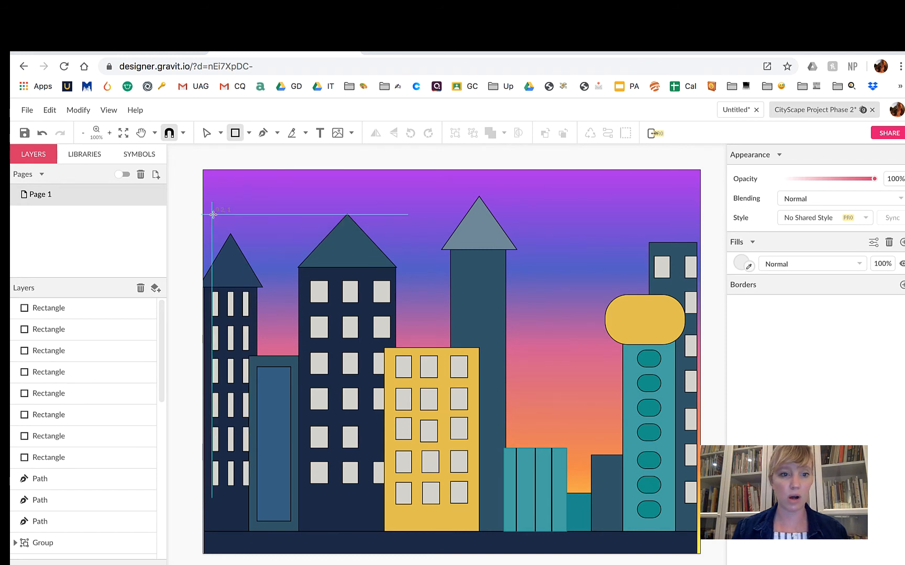
{"action": "mouse_move", "coordinate": [203, 214]}
{"action": "left_mouse_down"}
{"action": "mouse_move", "coordinate": [273, 335]}
{"action": "mouse_move", "coordinate": [297, 468]}
{"action": "mouse_move", "coordinate": [262, 530]}
{"action": "left_mouse_up"}
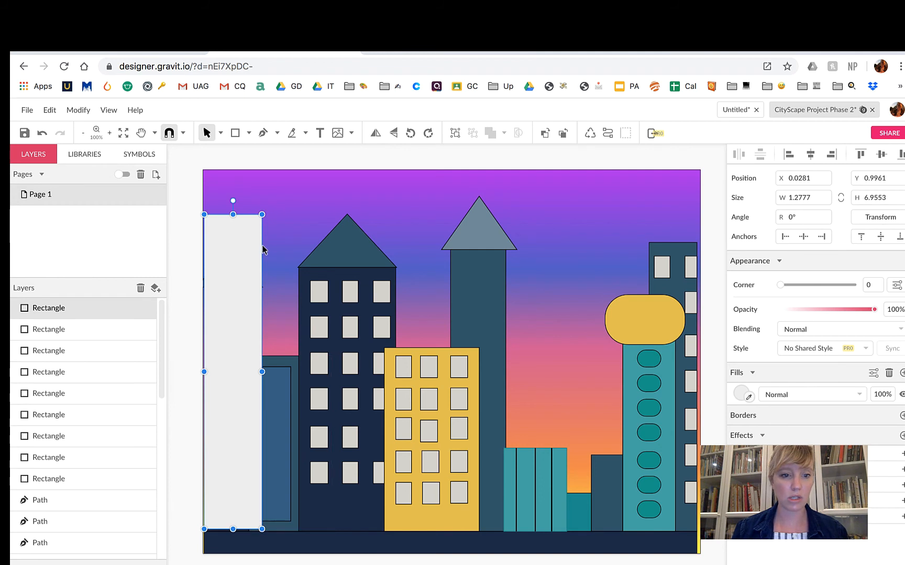
{"action": "left_click", "coordinate": [235, 133]}
{"action": "left_click_drag", "start_coordinate": [262, 190], "coordinate": [298, 524]}
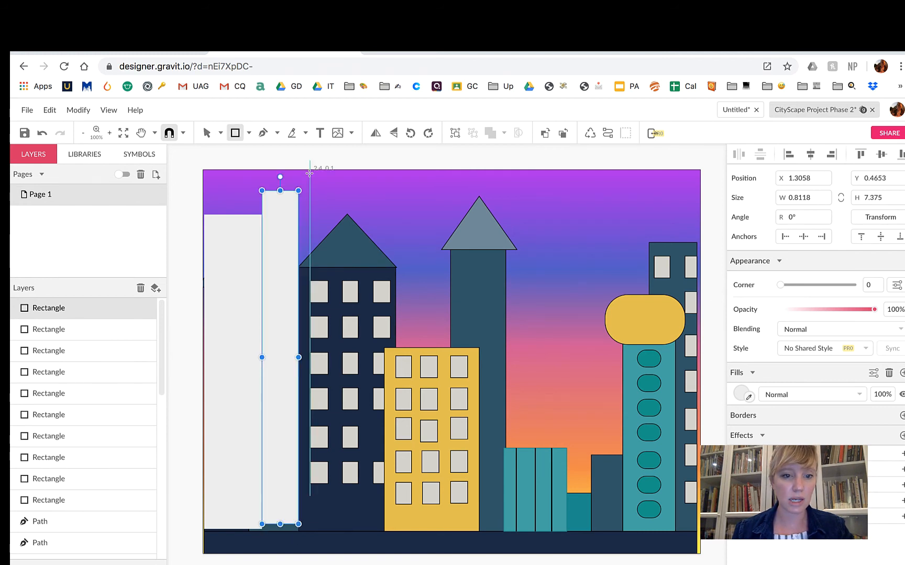
Step: Draw more silhouette rectangles of varying heights across the middle of the page, including a short one about 1.53 by 4.06 in
{"action": "left_click_drag", "start_coordinate": [298, 220], "coordinate": [355, 531]}
{"action": "key", "text": "Escape"}
{"action": "key", "text": "r"}
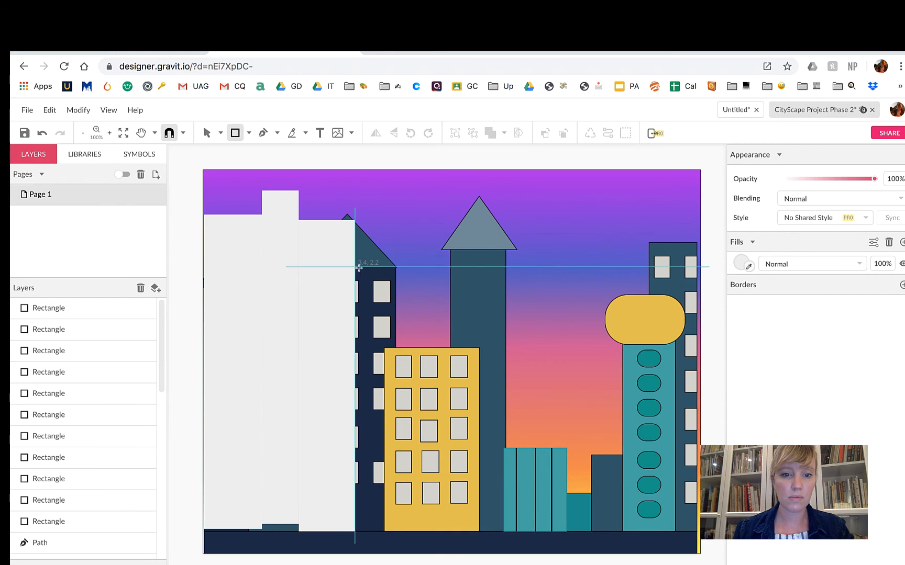
{"action": "left_click_drag", "start_coordinate": [355, 268], "coordinate": [388, 532]}
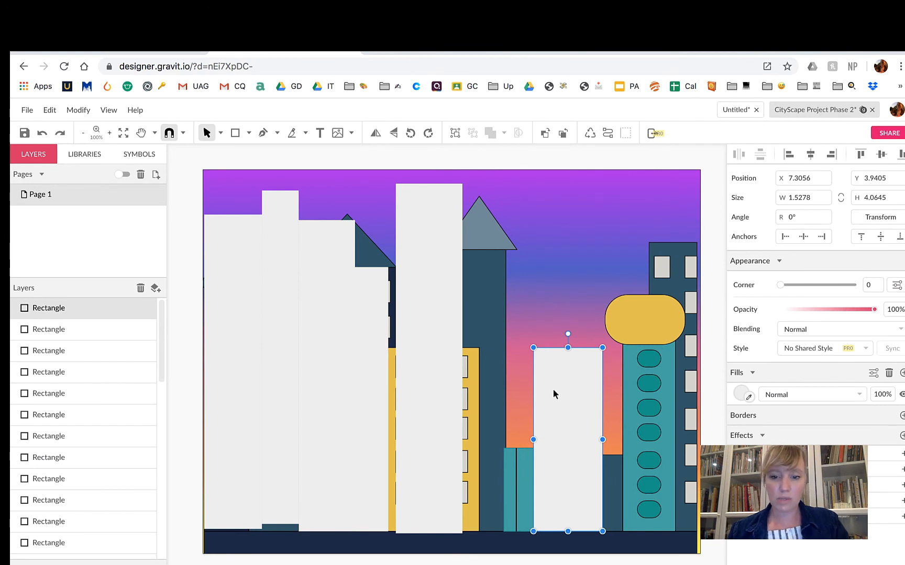
Step: Duplicate the short silhouette rectangle to either side, making the left copy about 5.06 in tall and the right copy about 1.22 by 7.51 in
{"action": "left_click_drag", "start_coordinate": [555, 393], "coordinate": [481, 393]}
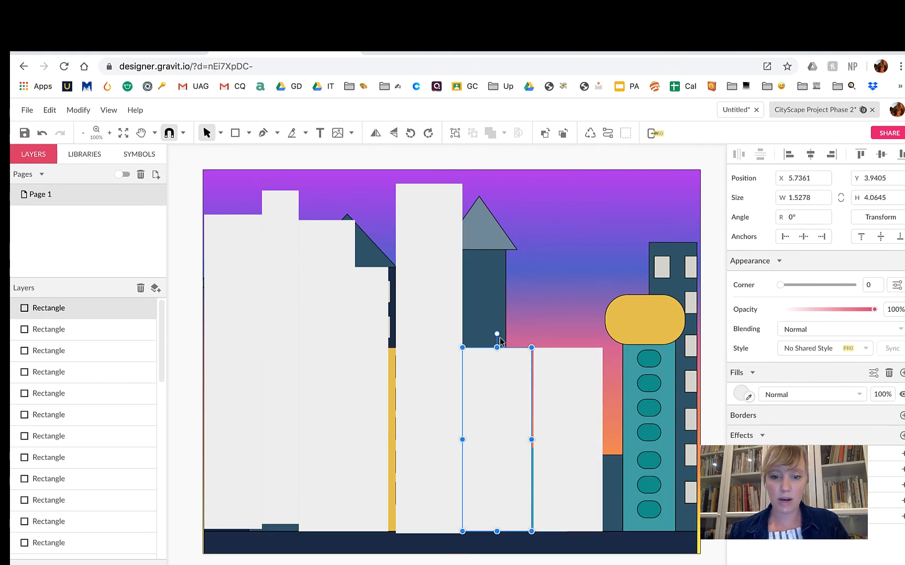
{"action": "left_click_drag", "start_coordinate": [496, 348], "coordinate": [497, 302]}
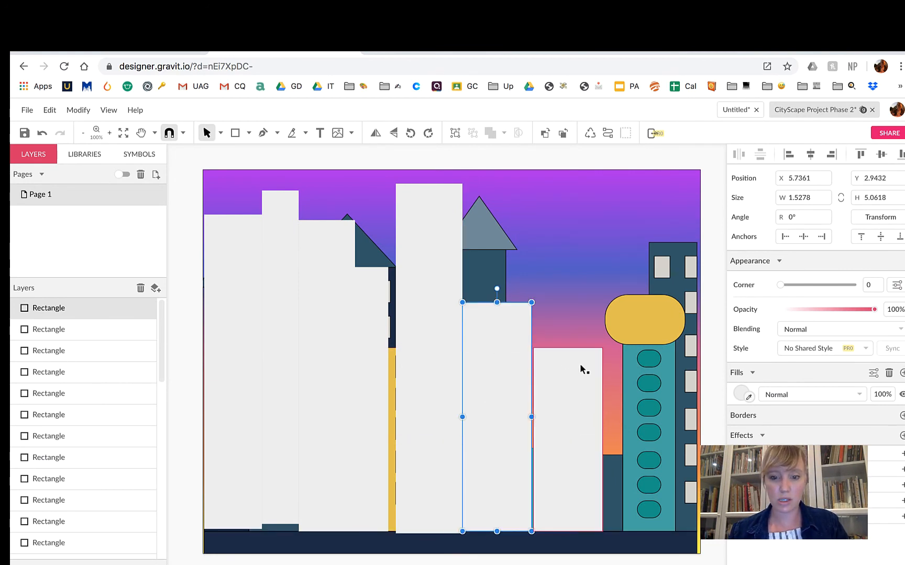
{"action": "left_click", "coordinate": [572, 406]}
{"action": "left_click_drag", "start_coordinate": [582, 404], "coordinate": [631, 394]}
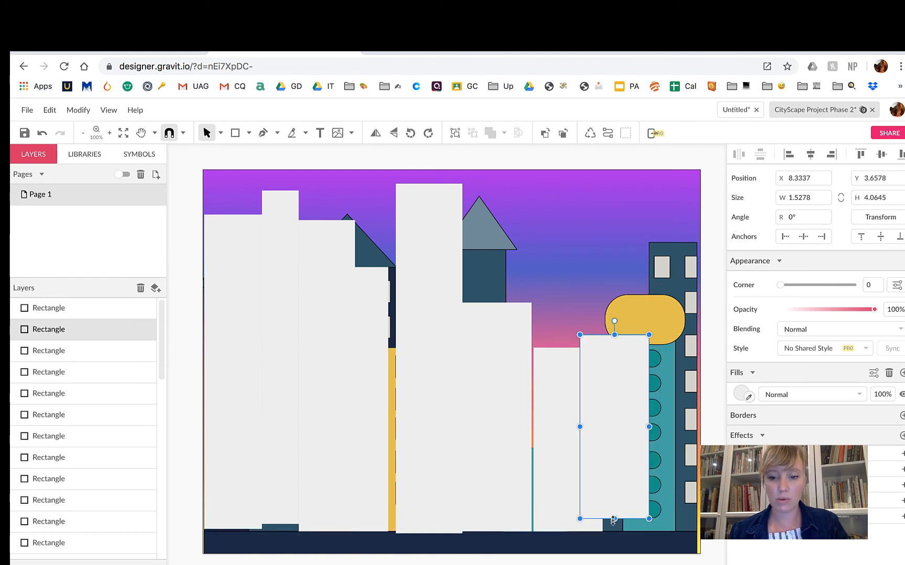
{"action": "left_click_drag", "start_coordinate": [613, 521], "coordinate": [614, 530]}
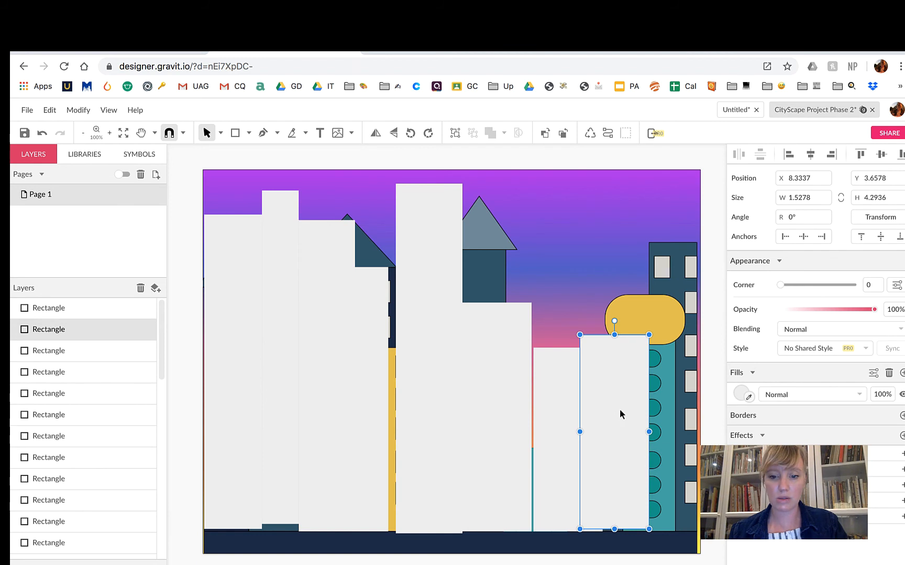
{"action": "mouse_move", "coordinate": [621, 415]}
{"action": "left_mouse_down"}
{"action": "mouse_move", "coordinate": [622, 429]}
{"action": "mouse_move", "coordinate": [622, 419]}
{"action": "left_mouse_up"}
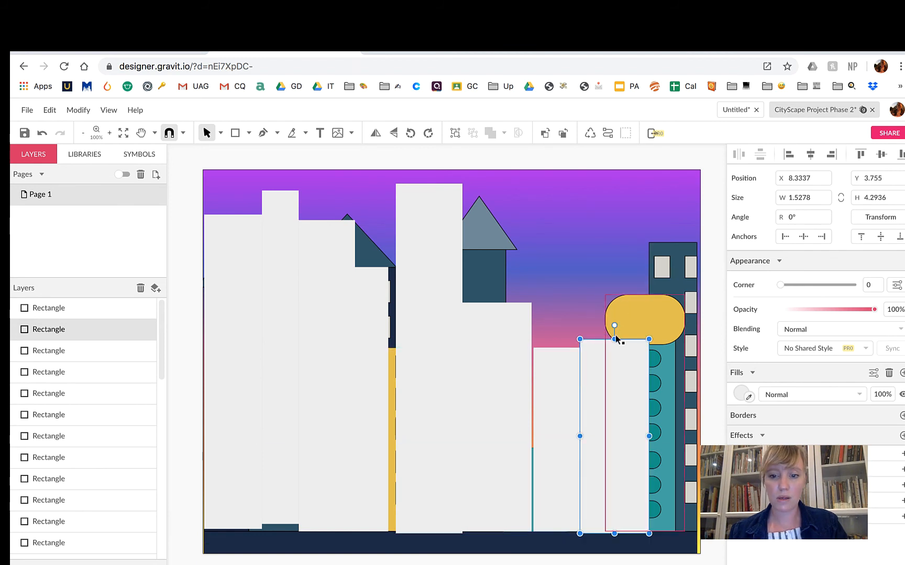
{"action": "left_click_drag", "start_coordinate": [615, 340], "coordinate": [614, 194]}
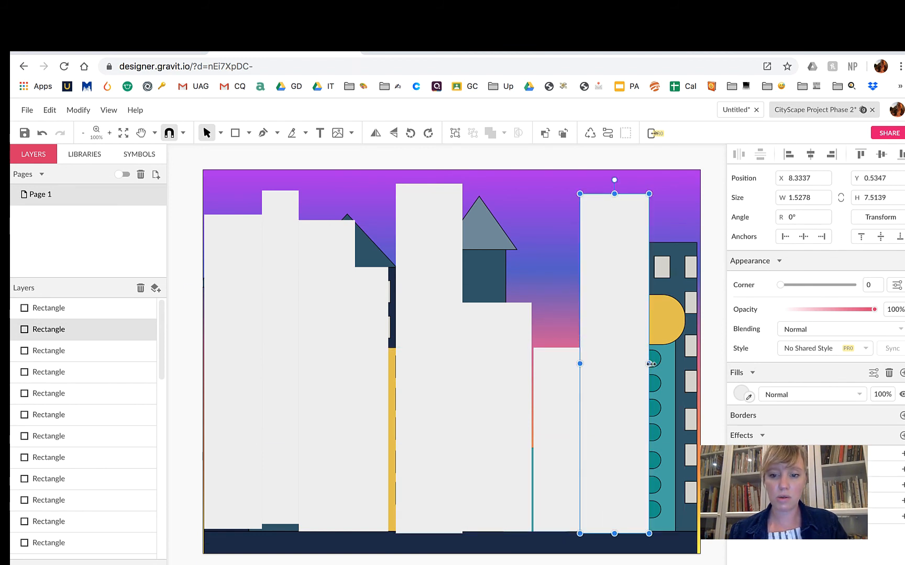
{"action": "left_click_drag", "start_coordinate": [651, 364], "coordinate": [635, 364]}
Step: Duplicate the 1.22 in wide silhouette rectangle directly to its right and extend the copy's top to a height of about 7.89 in
{"action": "left_click", "coordinate": [659, 250]}
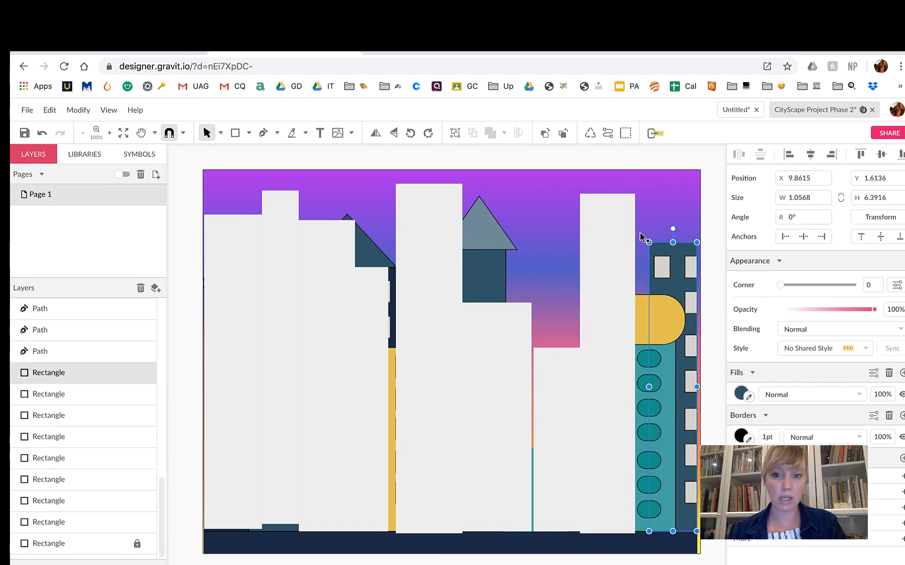
{"action": "left_click", "coordinate": [624, 226]}
{"action": "key", "text": "ctrl+z"}
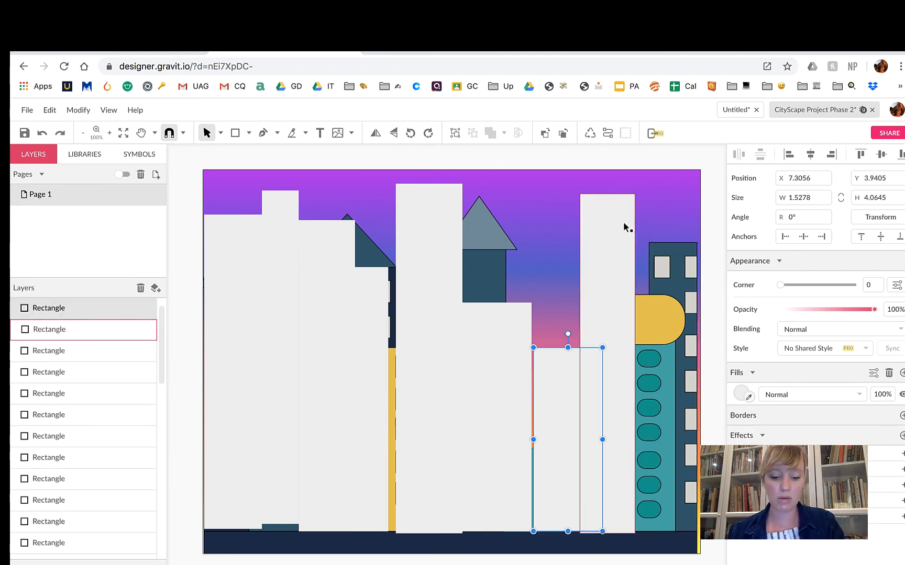
{"action": "left_click", "coordinate": [623, 226]}
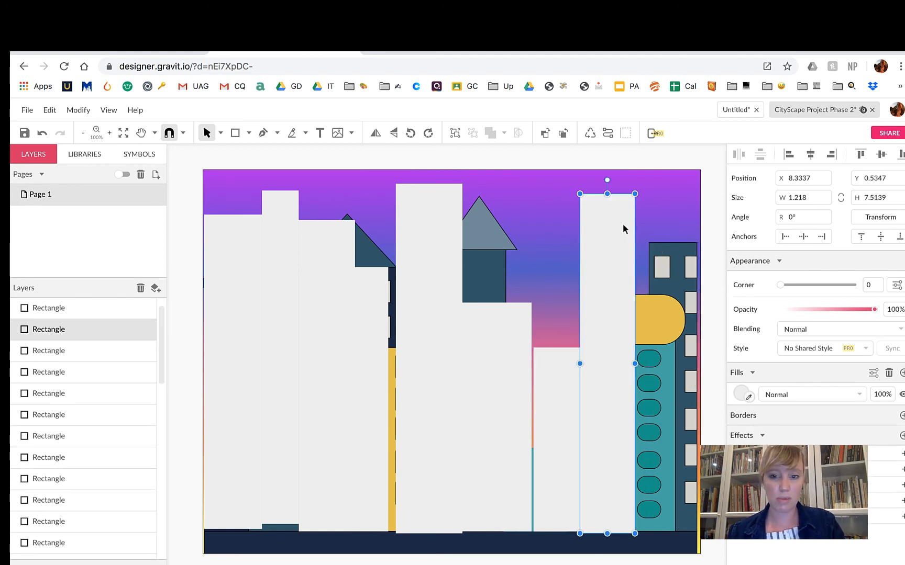
{"action": "left_click_drag", "start_coordinate": [622, 250], "coordinate": [661, 173]}
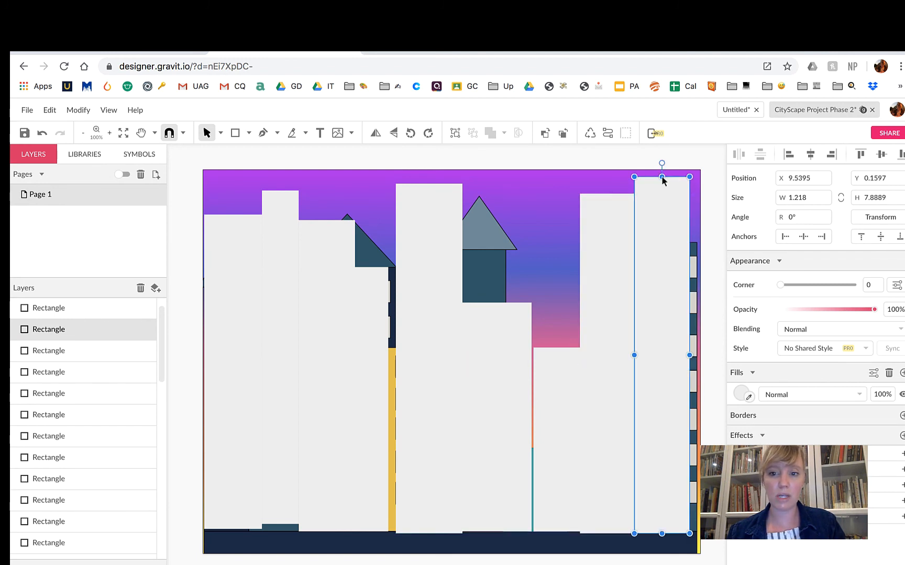
Step: Widen the short silhouette rectangle leftward to about 1.57 in, closing the gap to its neighbour
{"action": "left_click", "coordinate": [555, 392]}
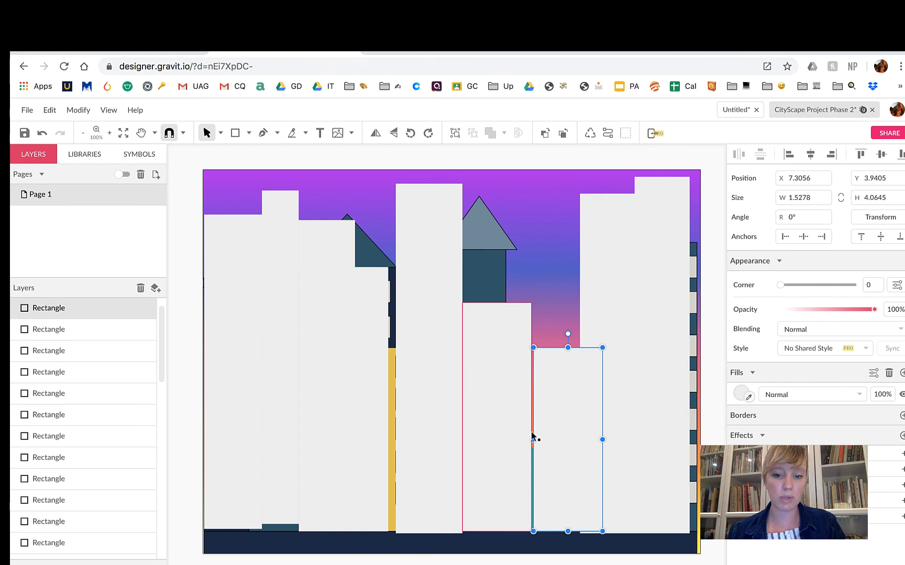
{"action": "left_click_drag", "start_coordinate": [532, 440], "coordinate": [530, 440]}
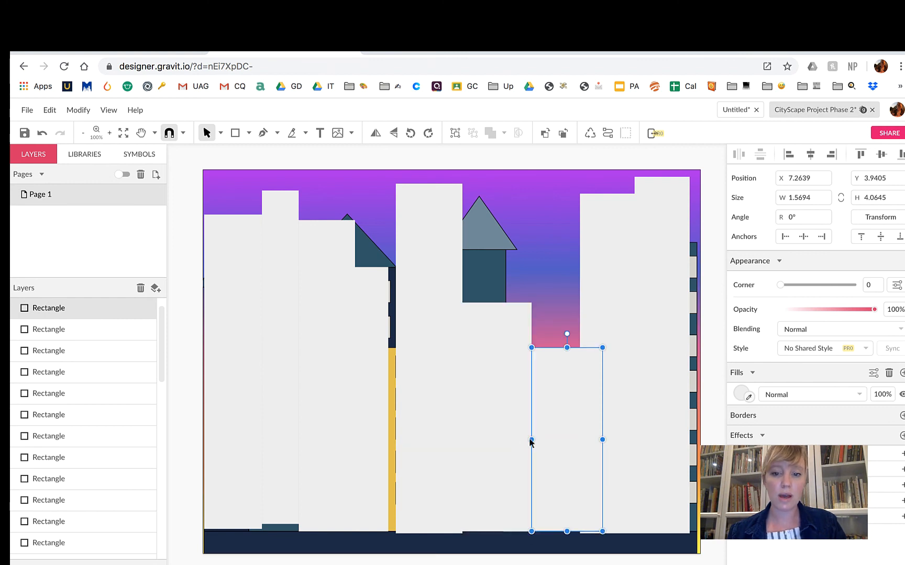
Step: Widen the tall middle silhouette rectangle leftward to about 1.64 in and extend the narrow rectangle near the left edge downward to about 7.49 in tall
{"action": "left_click", "coordinate": [468, 430]}
{"action": "left_click", "coordinate": [427, 422]}
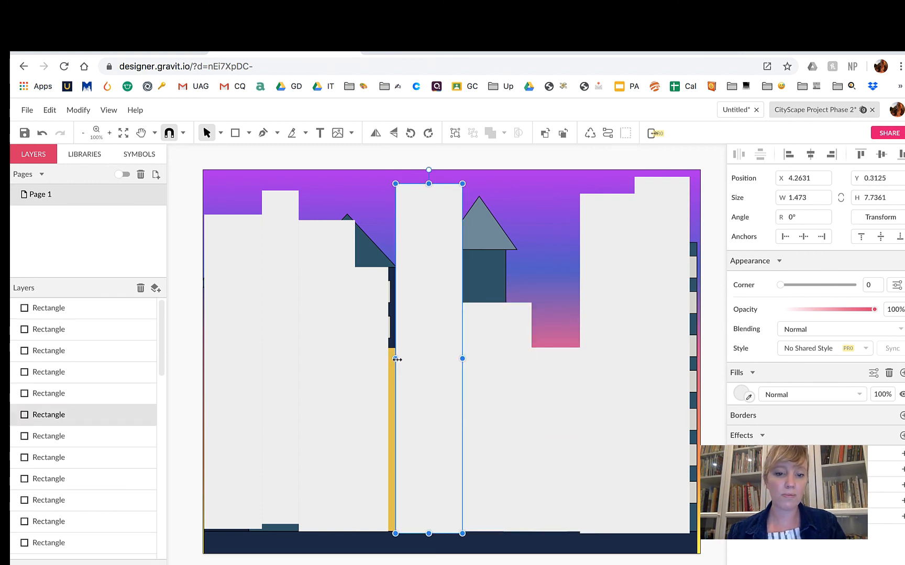
{"action": "left_click_drag", "start_coordinate": [398, 359], "coordinate": [388, 359]}
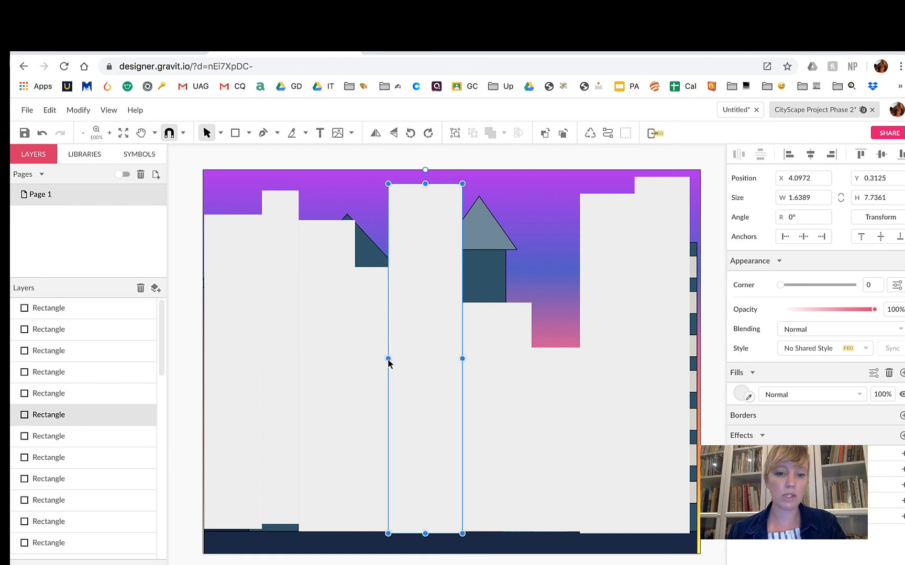
{"action": "left_click", "coordinate": [273, 522]}
{"action": "left_click_drag", "start_coordinate": [279, 527], "coordinate": [279, 530]}
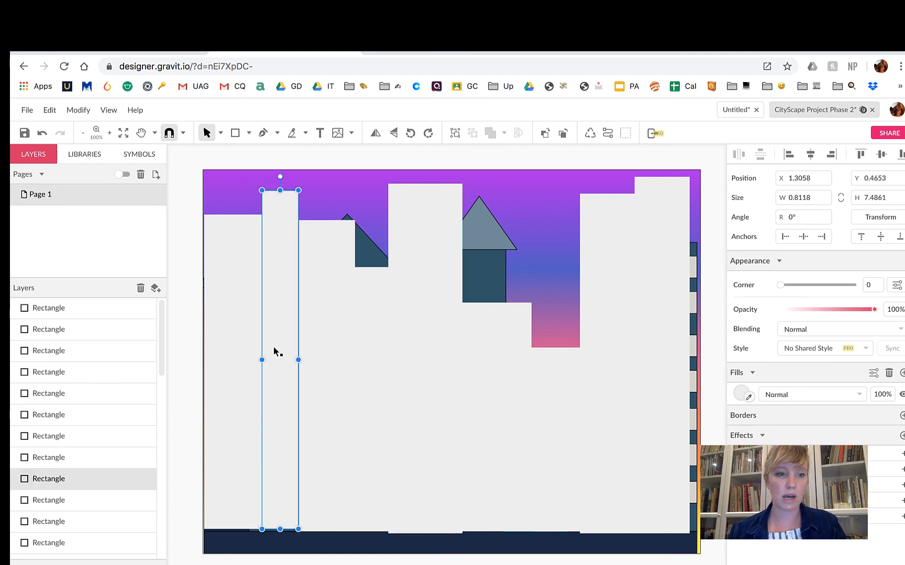
{"action": "left_click", "coordinate": [233, 190]}
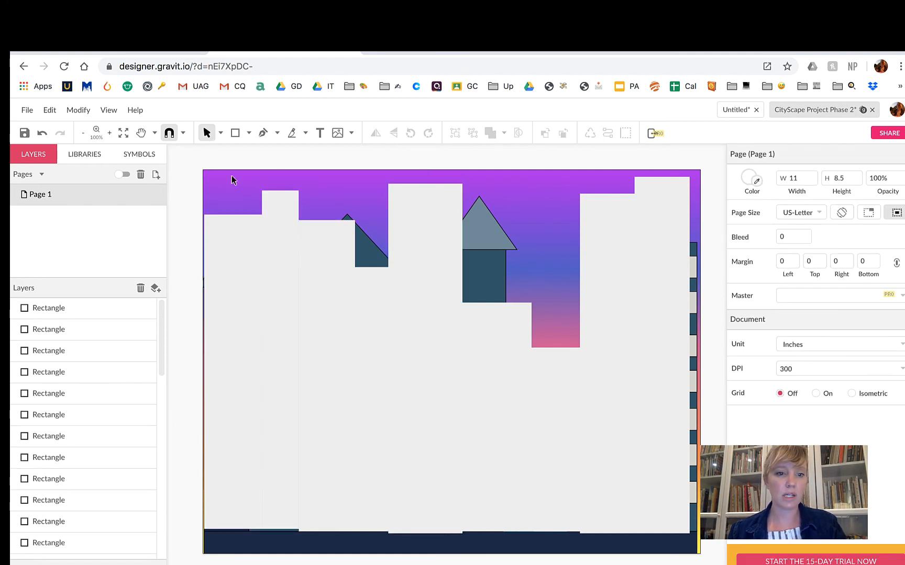
Step: Fill all the silhouette rectangles across the skyline with dark grey #5E5E5E at 83% opacity
{"action": "left_click", "coordinate": [230, 231]}
{"action": "left_click", "coordinate": [277, 238], "text": "shift"}
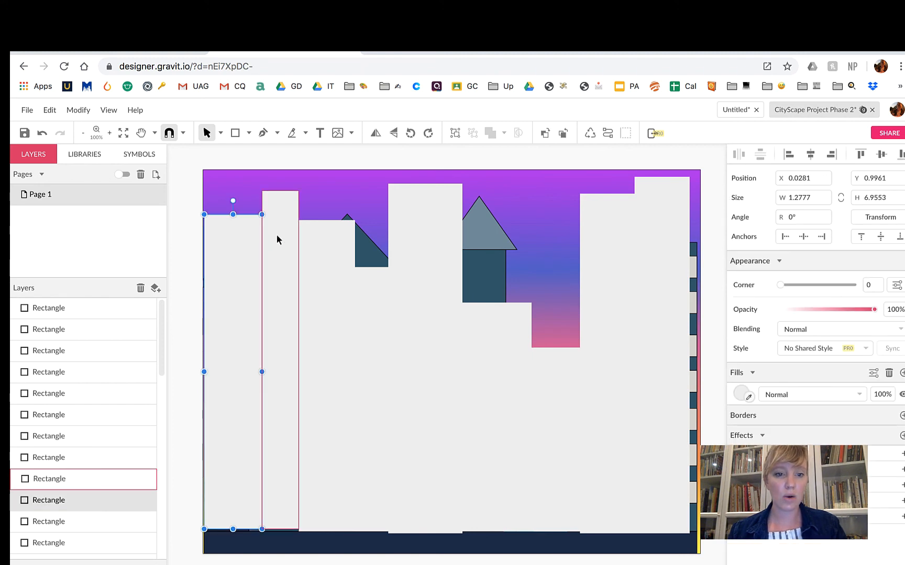
{"action": "left_click", "coordinate": [322, 263], "text": "shift"}
{"action": "left_click", "coordinate": [373, 303], "text": "shift"}
{"action": "left_click", "coordinate": [411, 261], "text": "shift"}
{"action": "left_click", "coordinate": [491, 344], "text": "shift"}
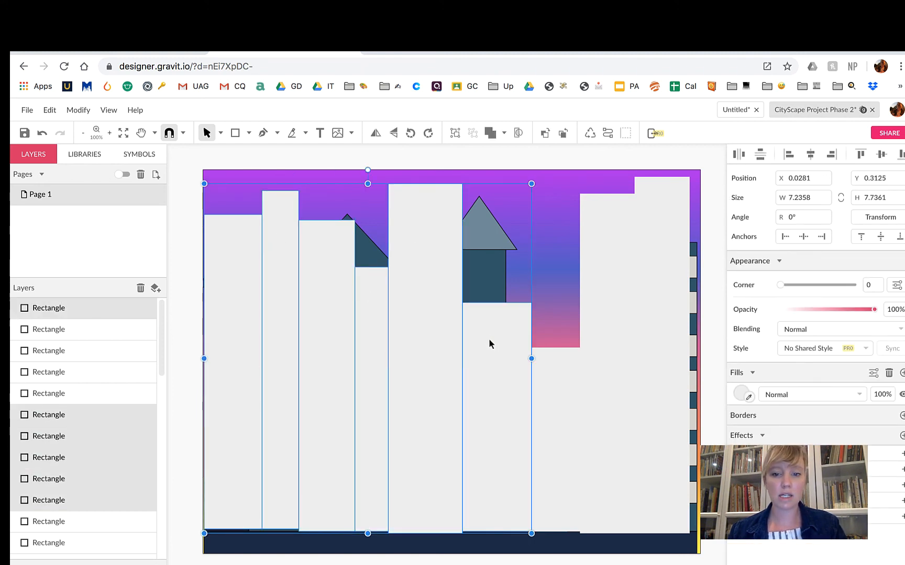
{"action": "left_click", "coordinate": [551, 378], "text": "shift"}
{"action": "left_click", "coordinate": [602, 273], "text": "shift"}
{"action": "left_click", "coordinate": [650, 268], "text": "shift"}
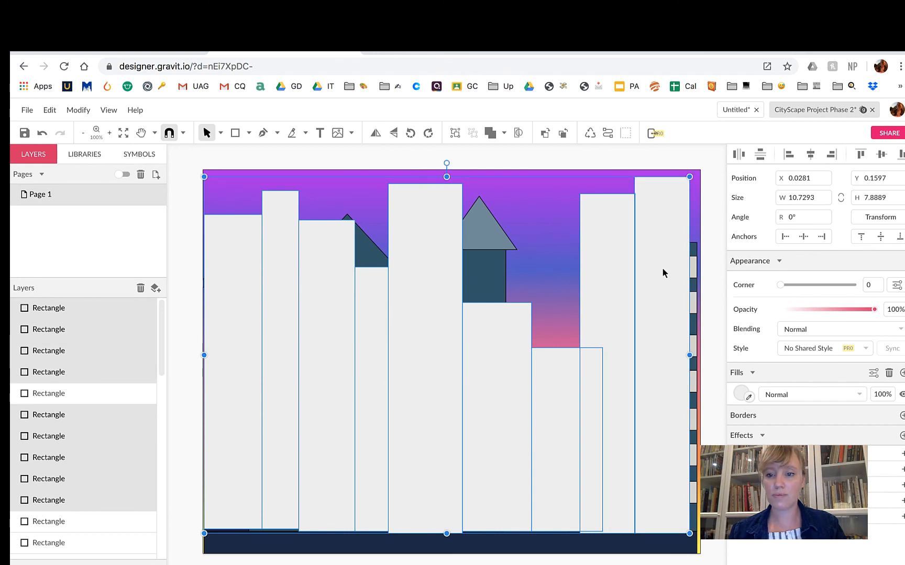
{"action": "left_click", "coordinate": [741, 394]}
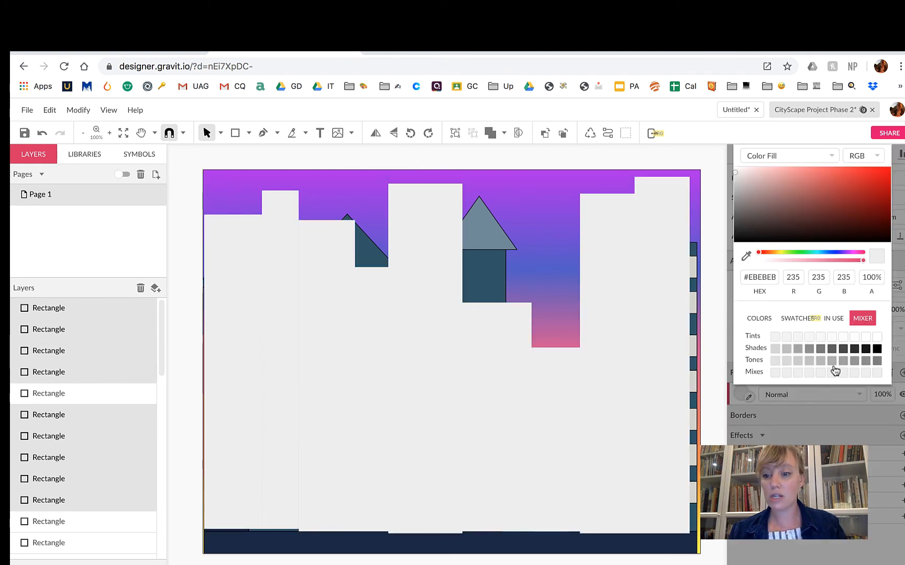
{"action": "left_click", "coordinate": [832, 348]}
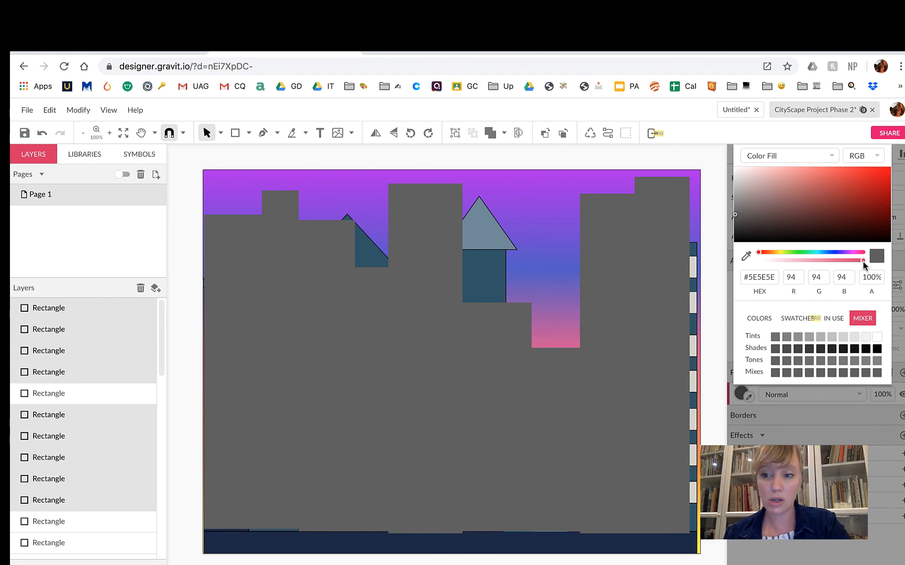
{"action": "left_click_drag", "start_coordinate": [863, 260], "coordinate": [846, 266]}
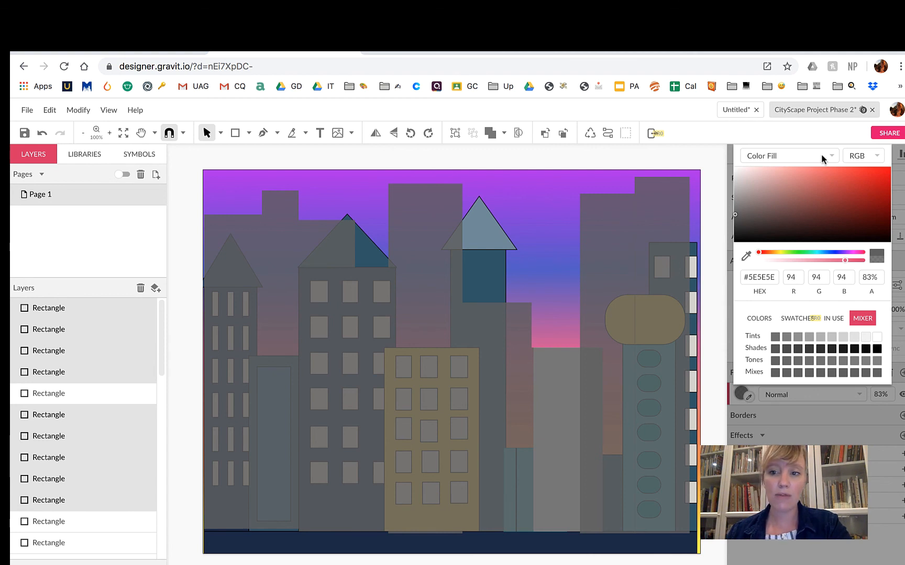
Step: Group the silhouette rectangles, test moving the group as one object, and undo that move
{"action": "left_click", "coordinate": [453, 133]}
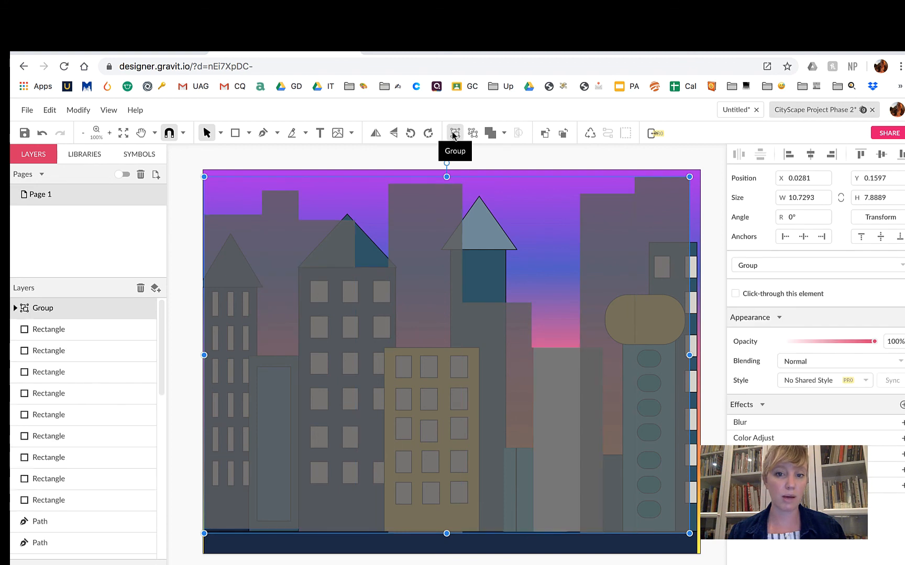
{"action": "left_click_drag", "start_coordinate": [632, 252], "coordinate": [596, 262]}
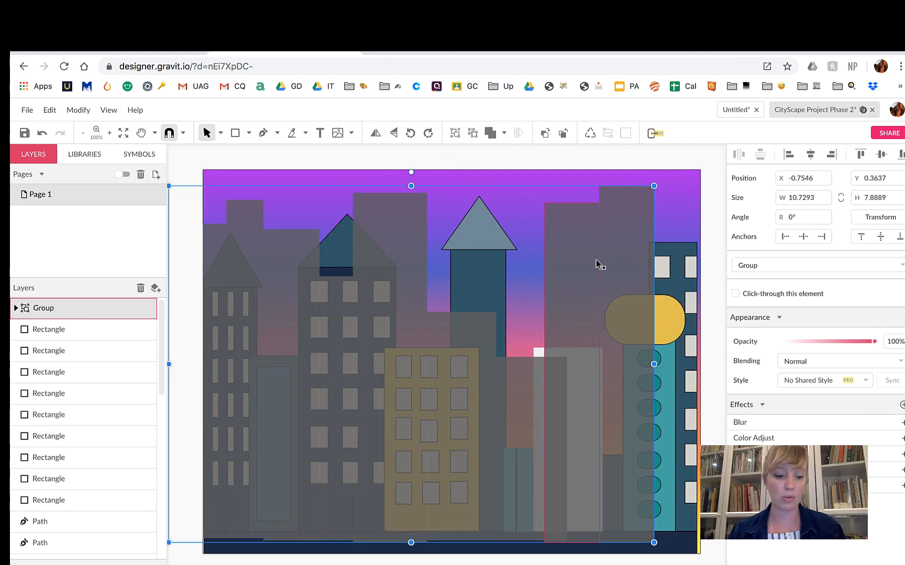
{"action": "key", "text": "ctrl+z"}
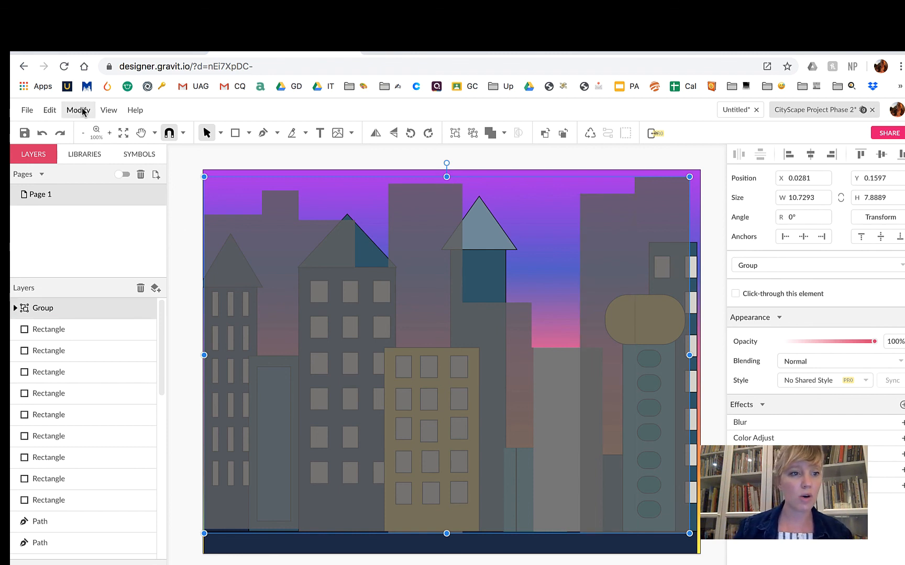
Step: Send the silhouette group to the back, reorder it directly above the locked sky rectangle, and deselect it
{"action": "left_click", "coordinate": [53, 110]}
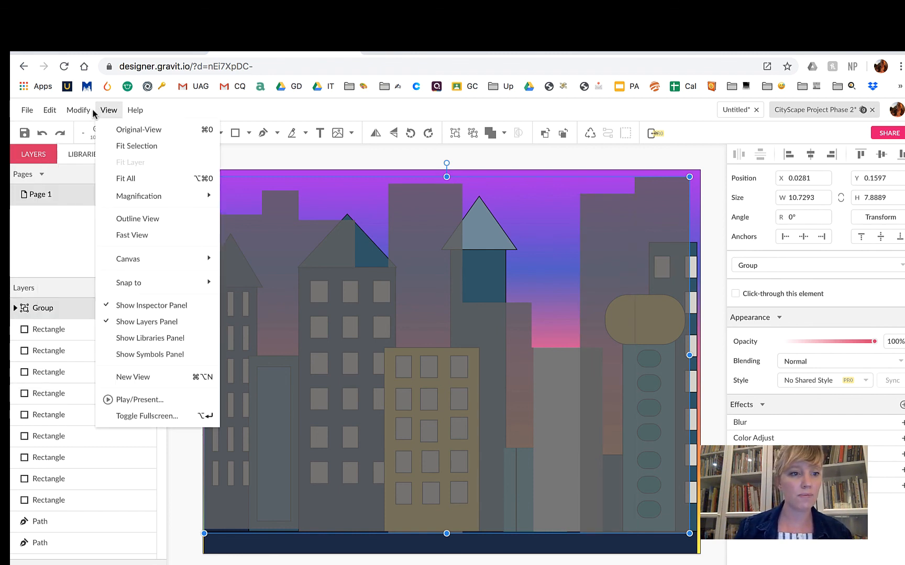
{"action": "mouse_move", "coordinate": [89, 116]}
{"action": "mouse_move", "coordinate": [97, 133]}
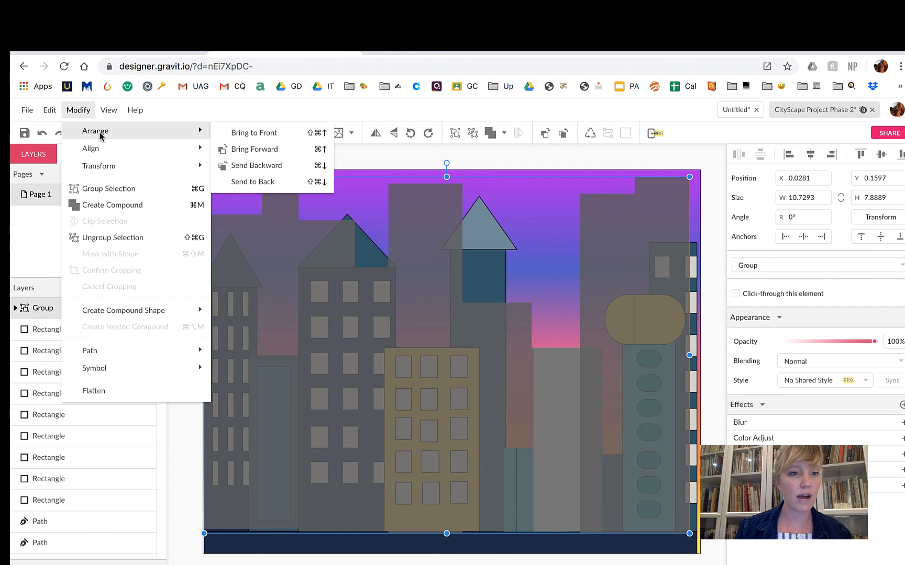
{"action": "left_click", "coordinate": [254, 184]}
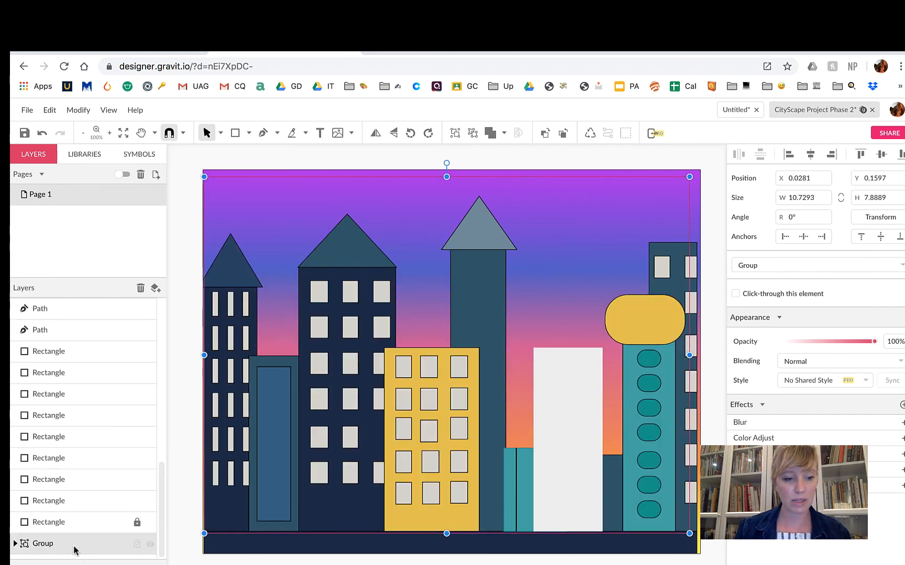
{"action": "left_click_drag", "start_coordinate": [73, 548], "coordinate": [73, 513]}
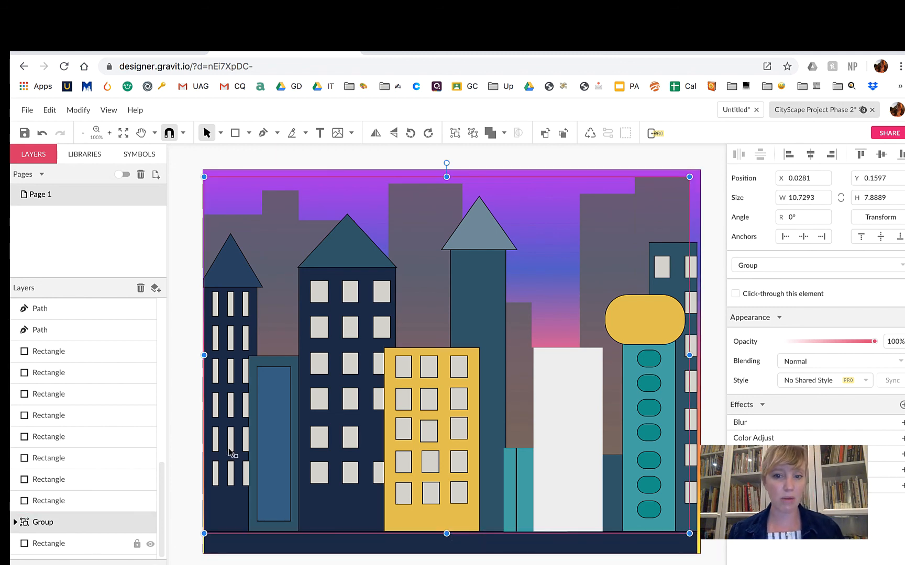
{"action": "left_click", "coordinate": [556, 280]}
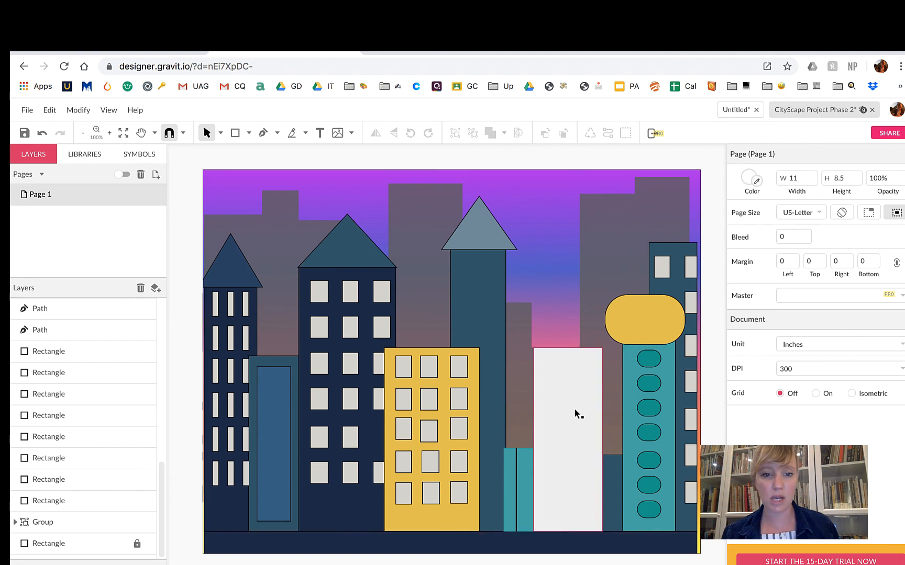